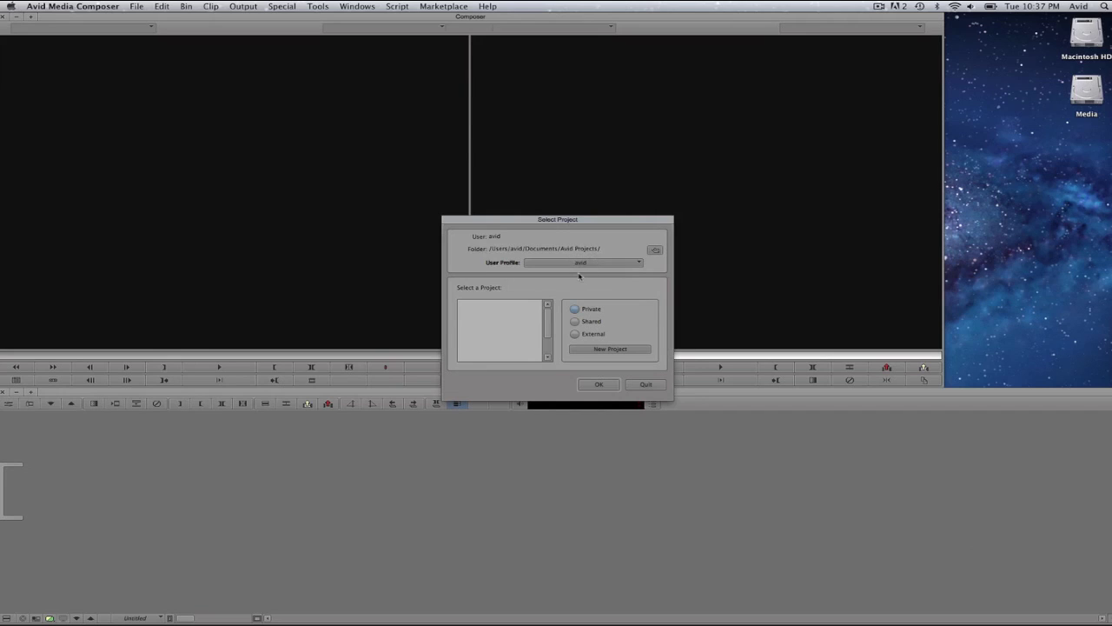
Step: Keep the avid user profile, create a 1080p/29.97 project named Practice 1, and open it
click(638, 263)
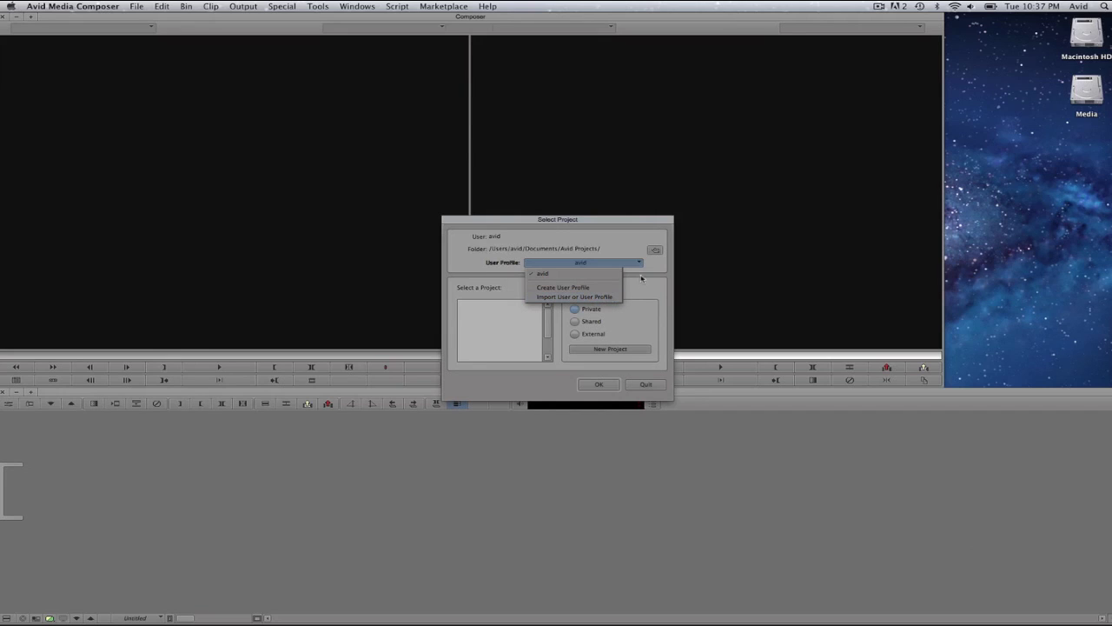
click(657, 268)
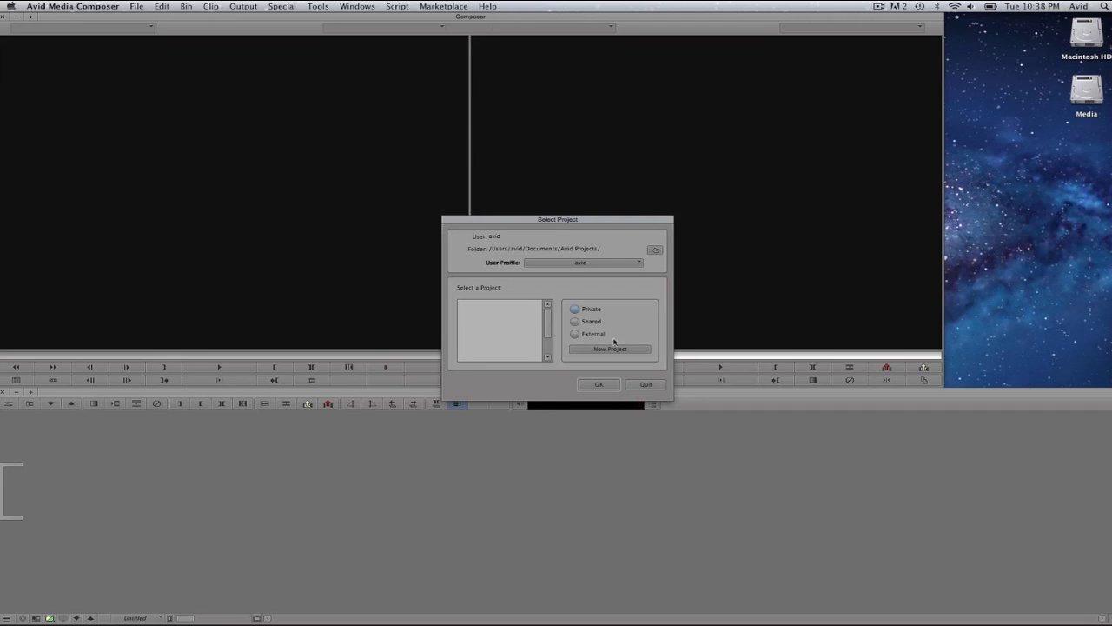
click(612, 348)
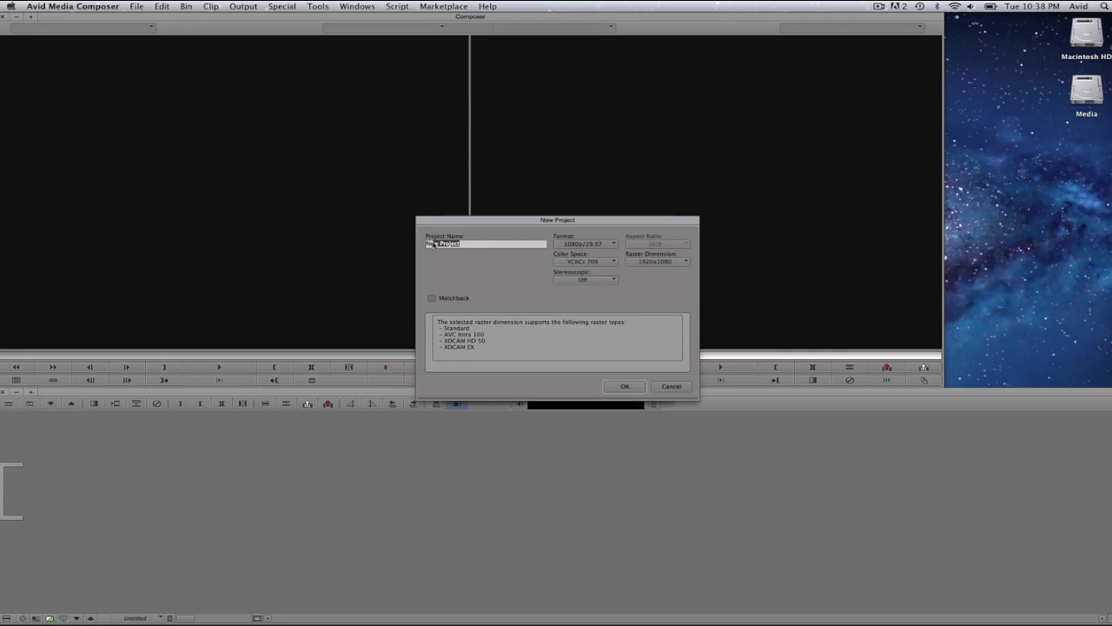
text(Pro)
text(ctic)
text(e 1)
click(608, 244)
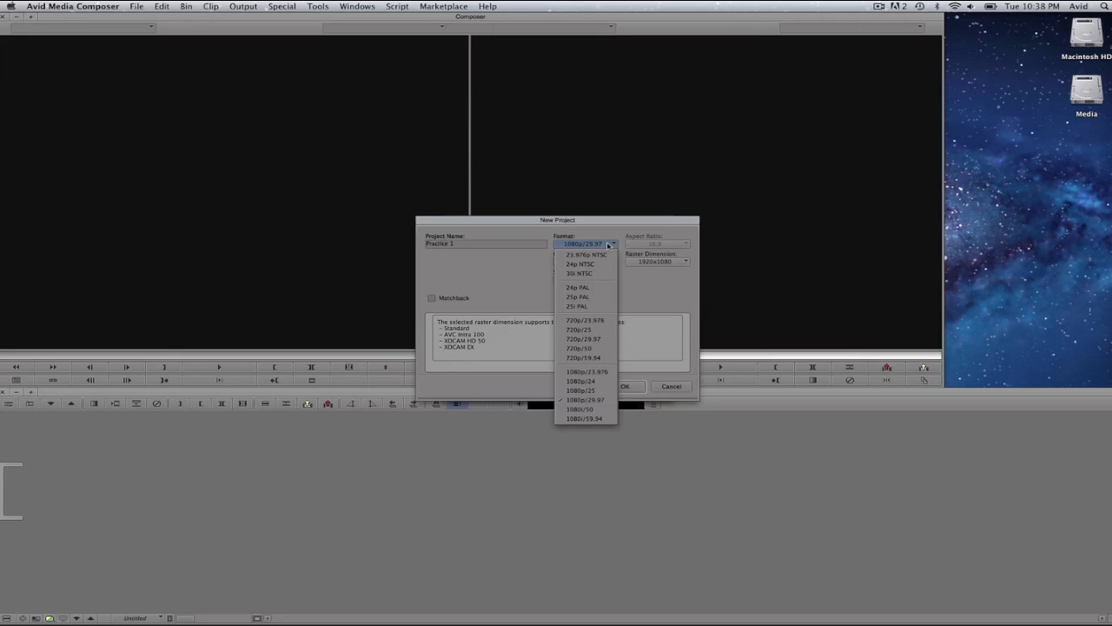
click(599, 399)
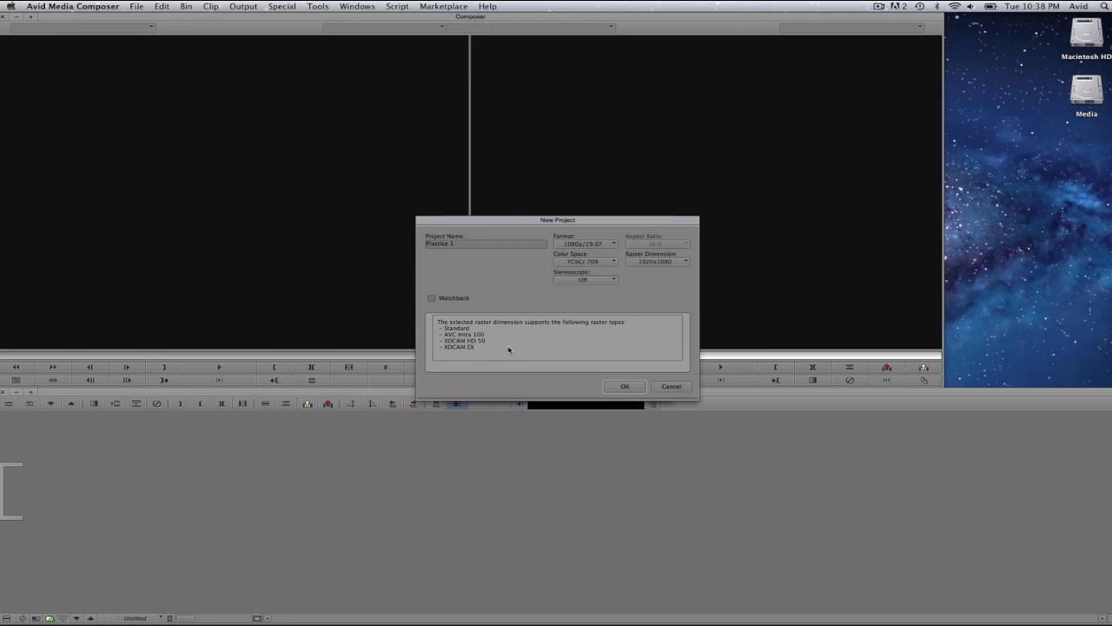
click(622, 386)
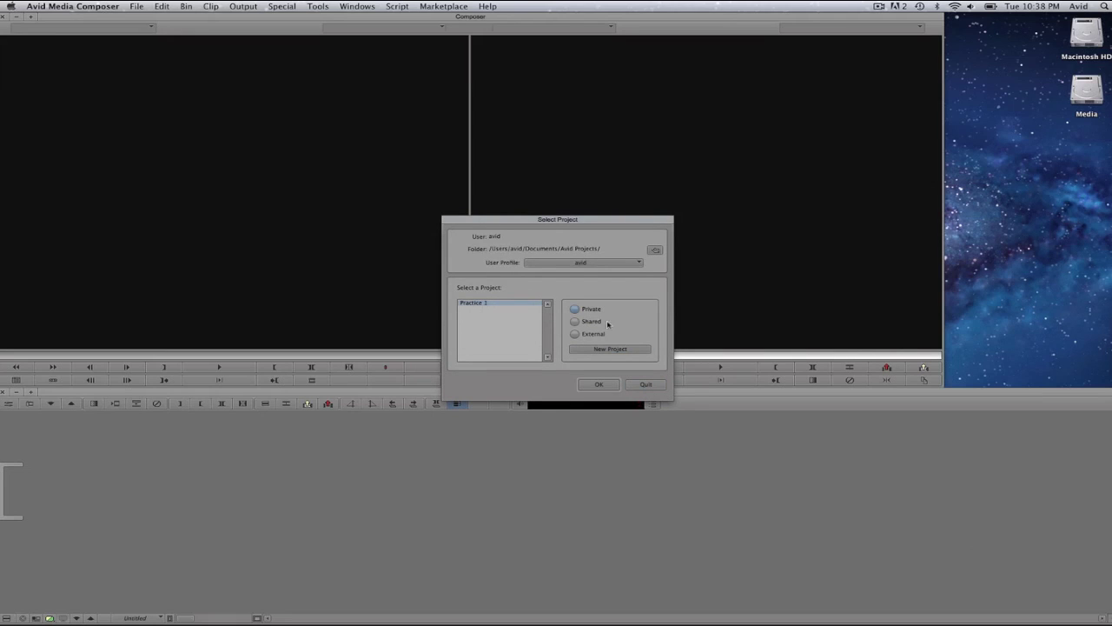
click(606, 383)
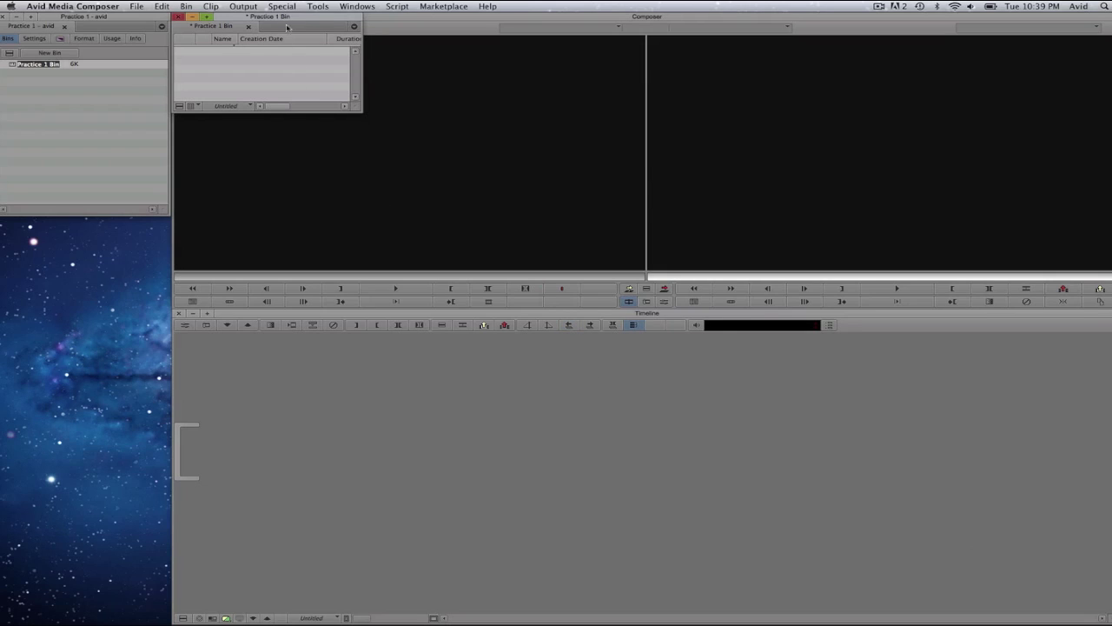
Step: Move the Practice 1 Bin window to the lower left and make it narrower
drag(304, 17, 130, 226)
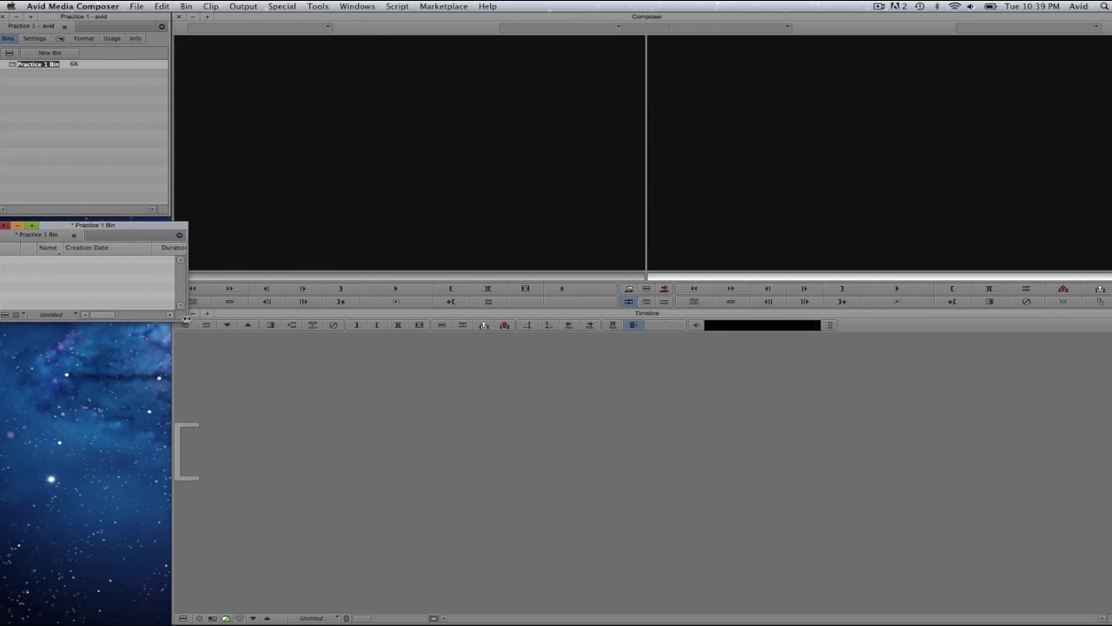
drag(184, 318, 154, 508)
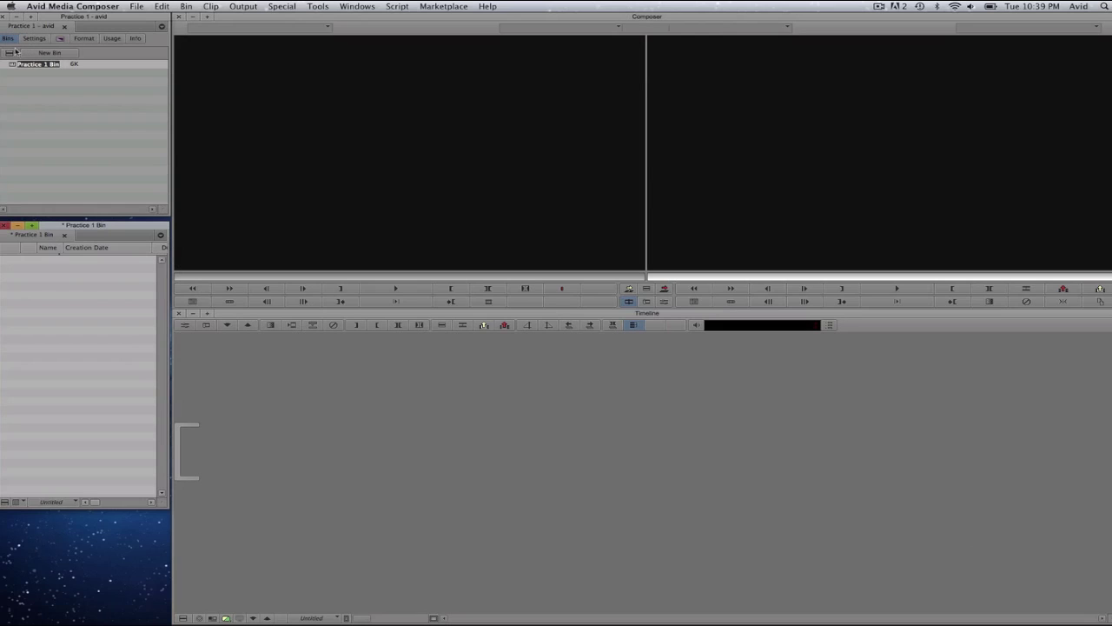
click(8, 40)
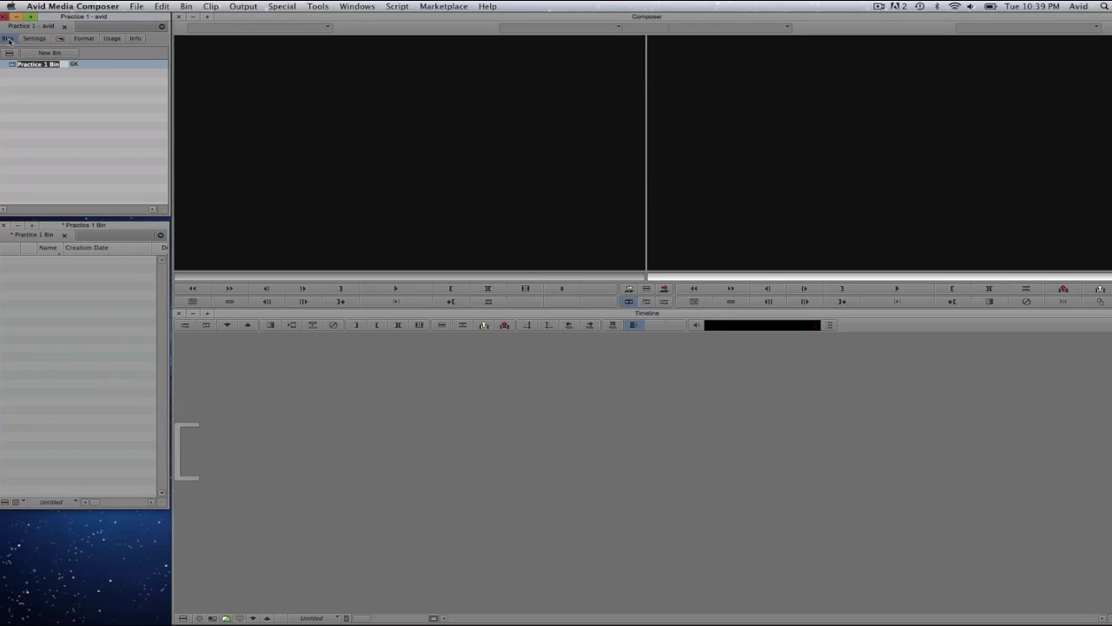
click(41, 41)
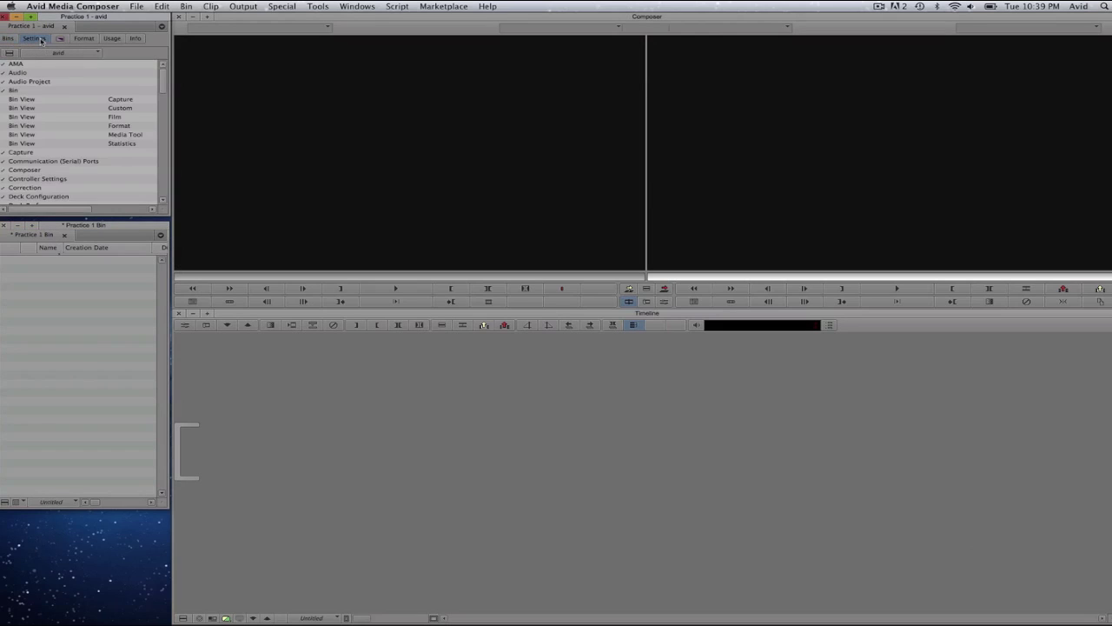
click(60, 40)
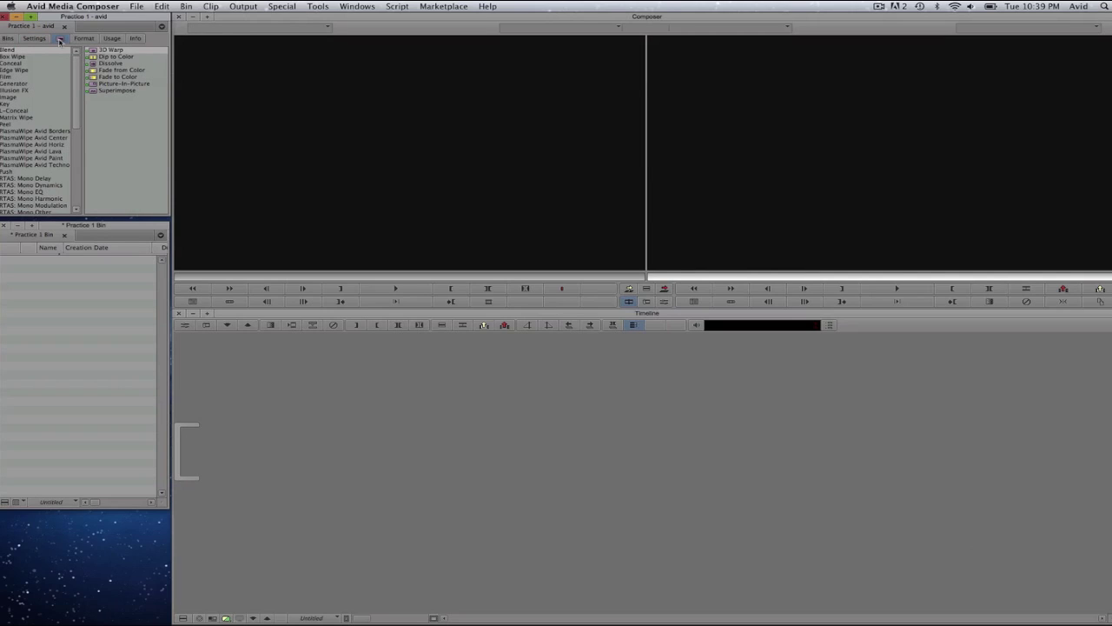
click(84, 40)
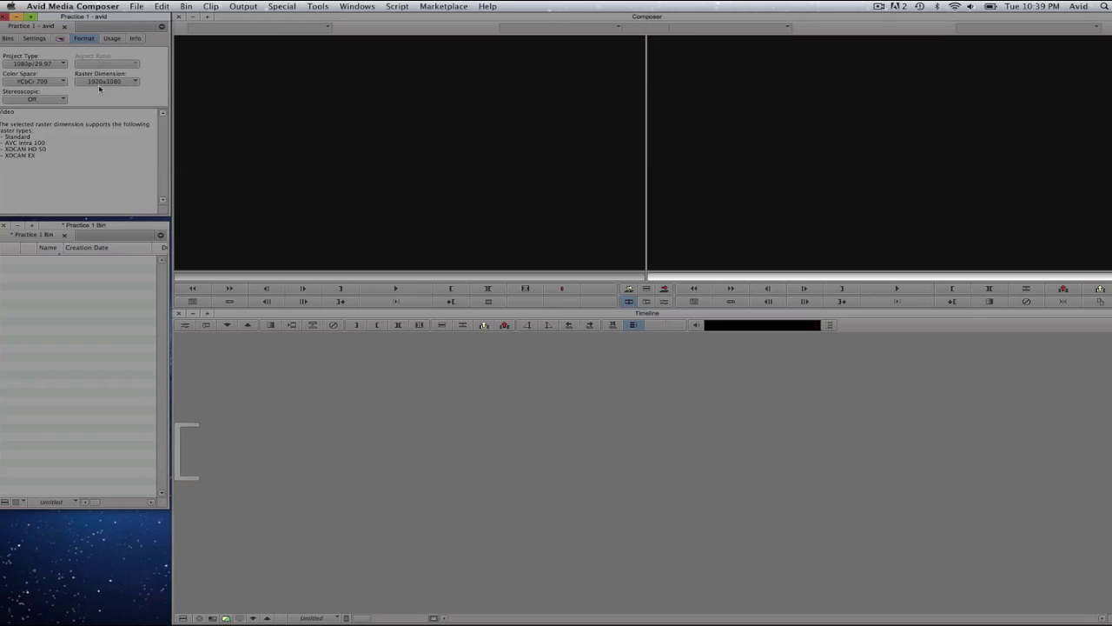
click(113, 40)
click(135, 40)
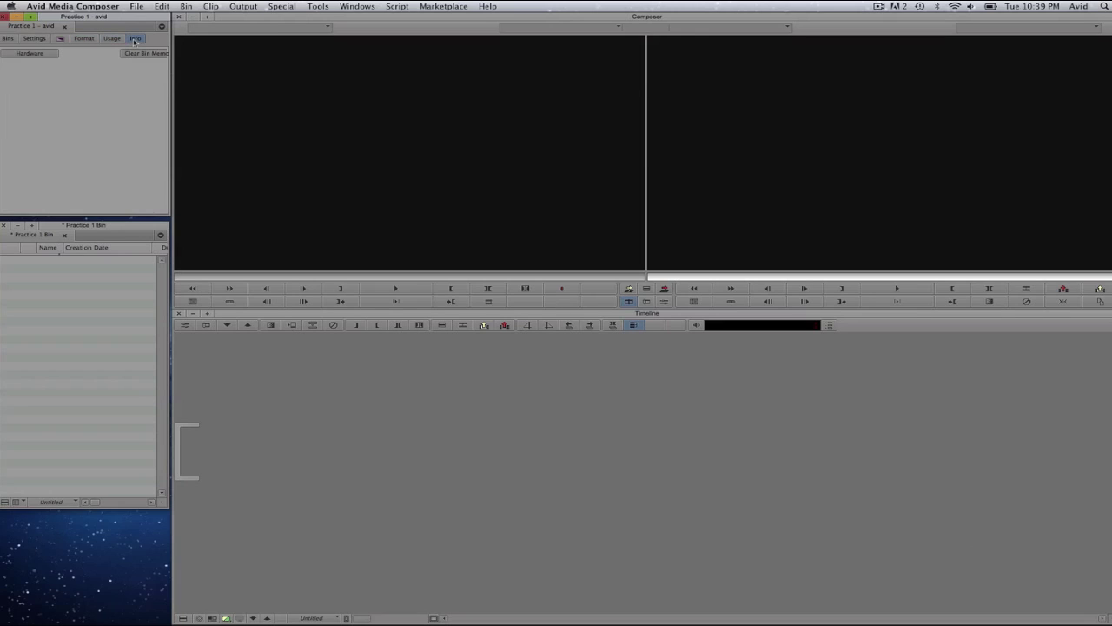
click(8, 39)
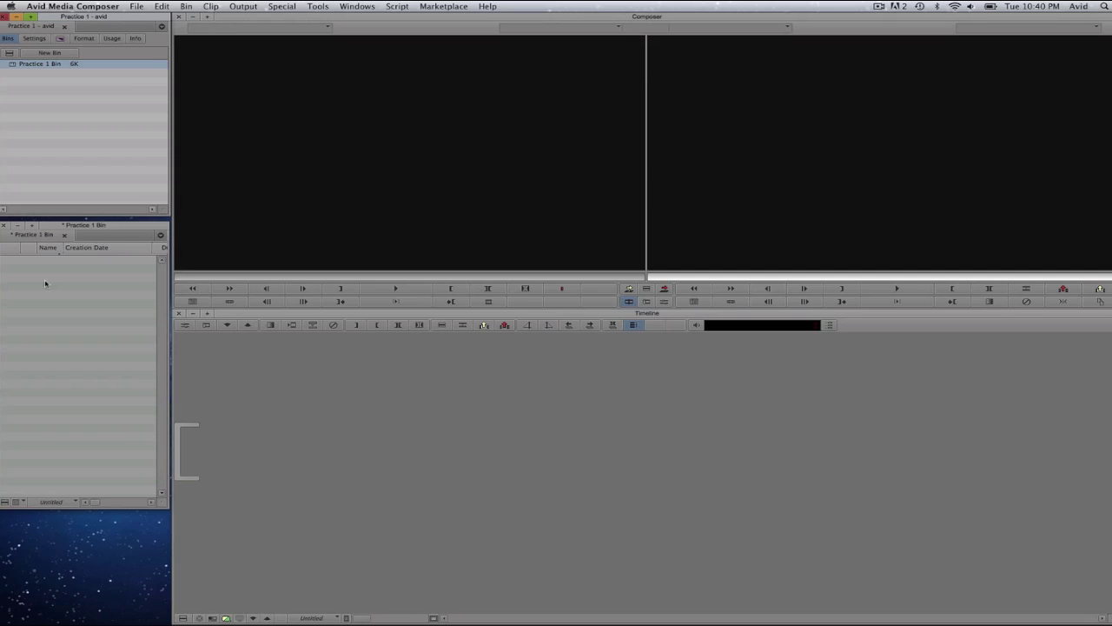
Step: Create a new bin named Sequences
click(48, 54)
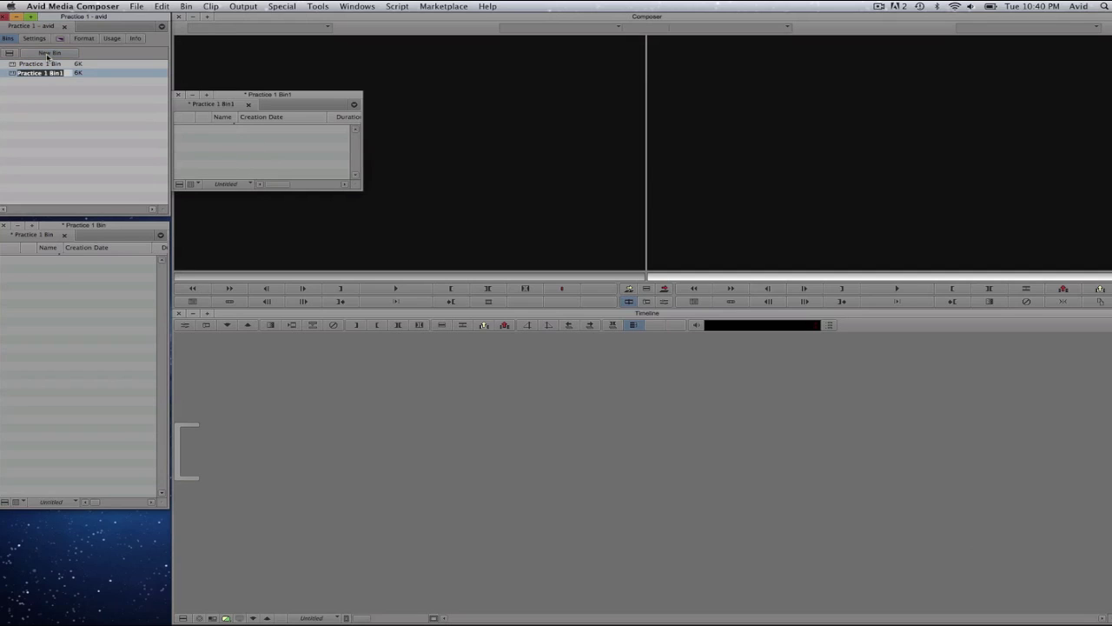
text(Sequences)
click(48, 92)
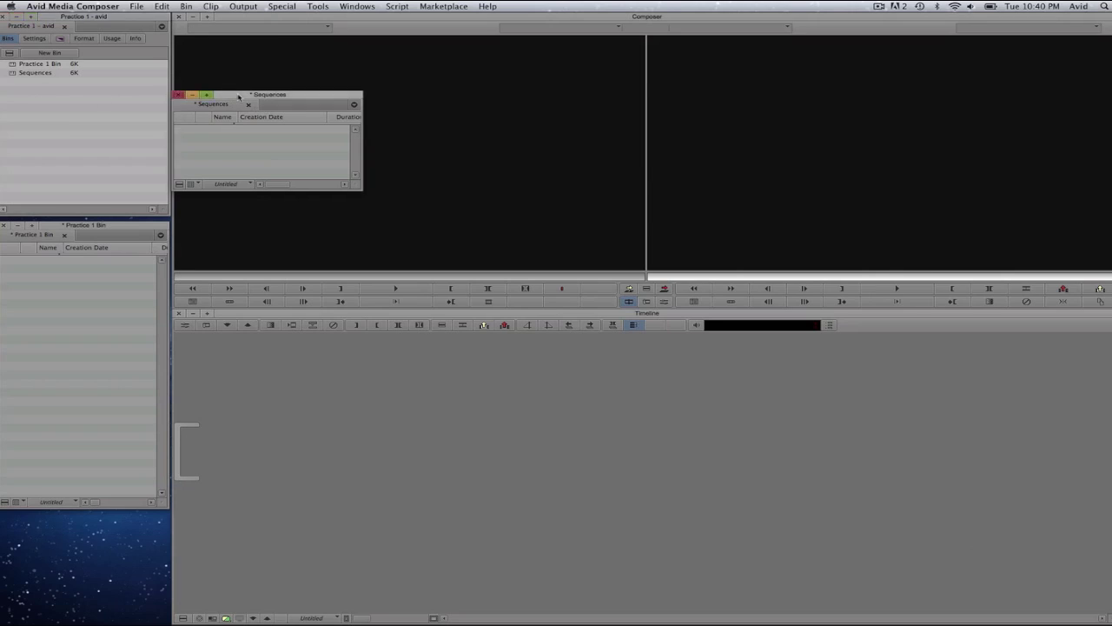
Step: Dock the Sequences bin into the Practice 1 Bin window and bring Practice 1 Bin to the front
drag(231, 102, 102, 437)
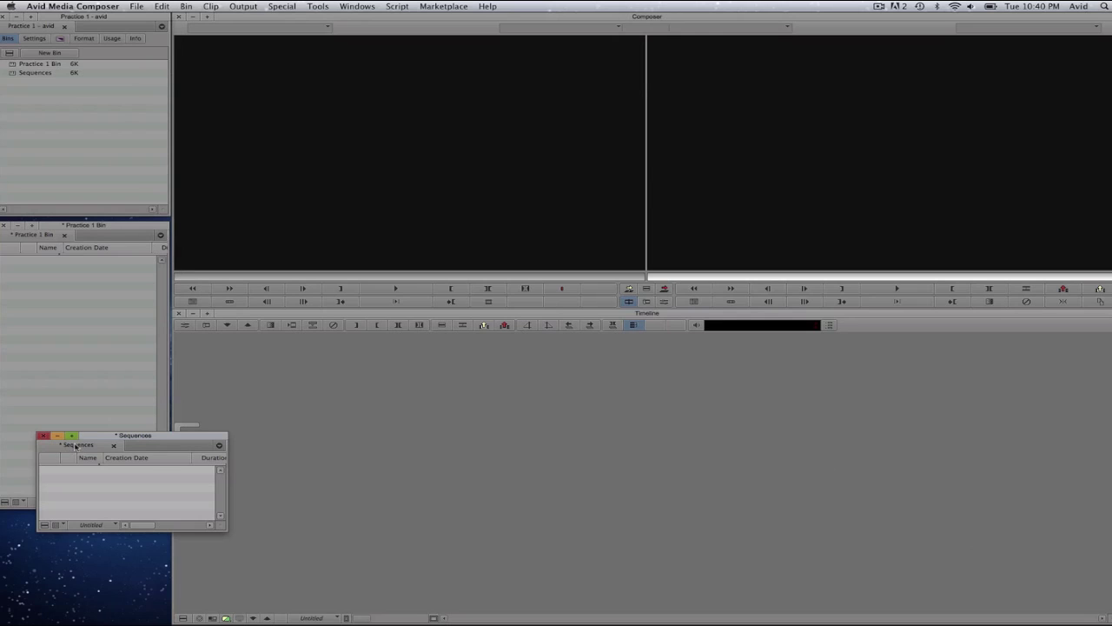
drag(75, 446, 77, 235)
click(39, 236)
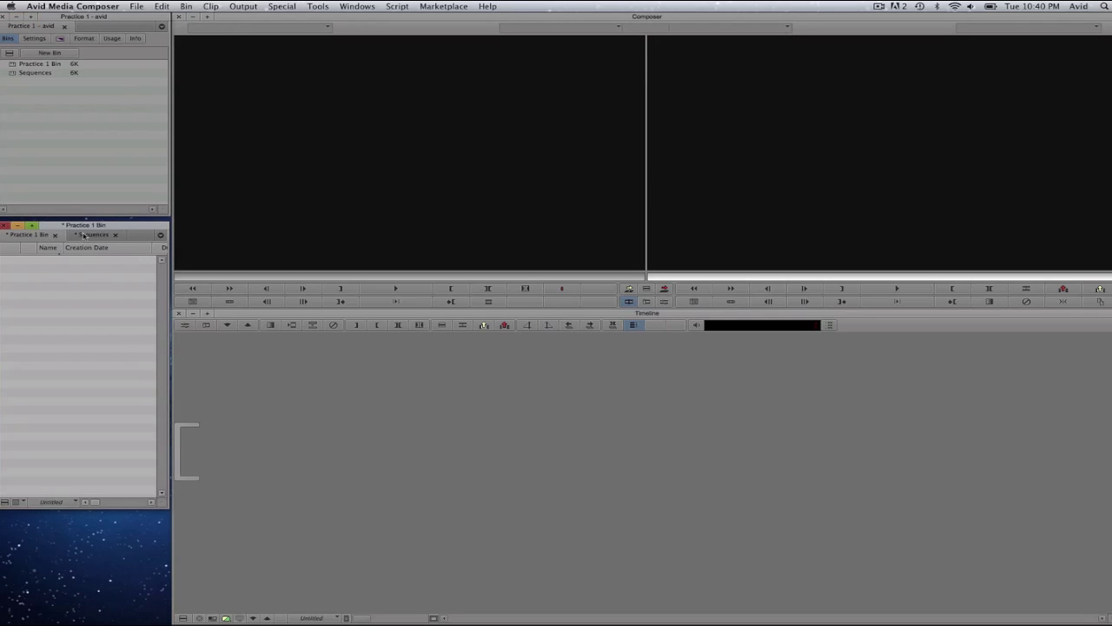
click(23, 237)
Step: Show the project's Settings list, enlarge it, and scroll down to the Interface entry
click(34, 39)
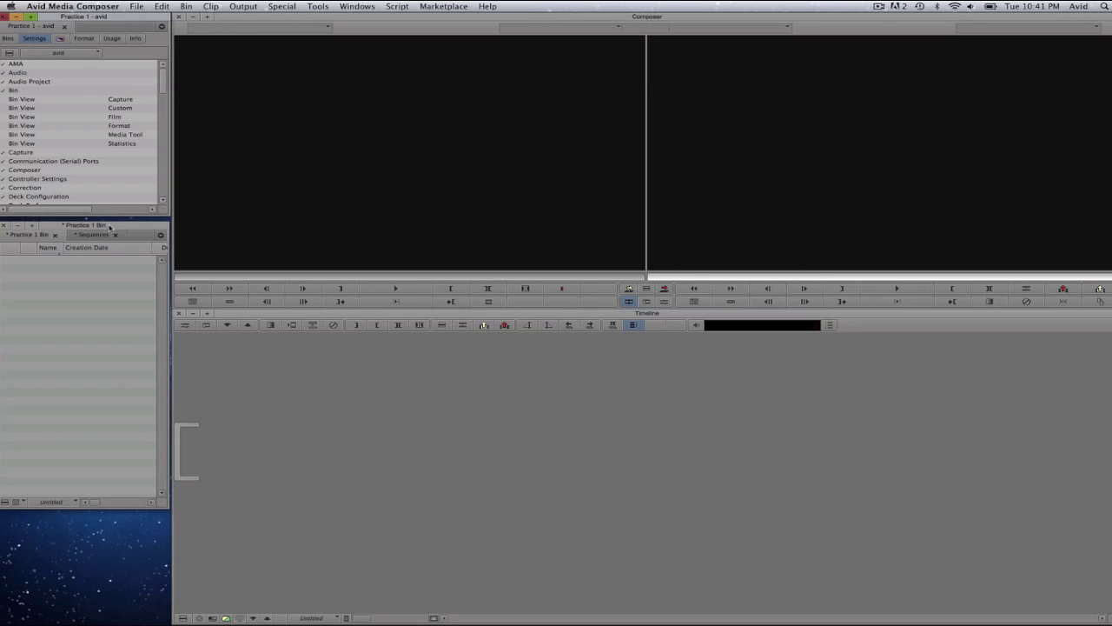
drag(111, 226, 109, 330)
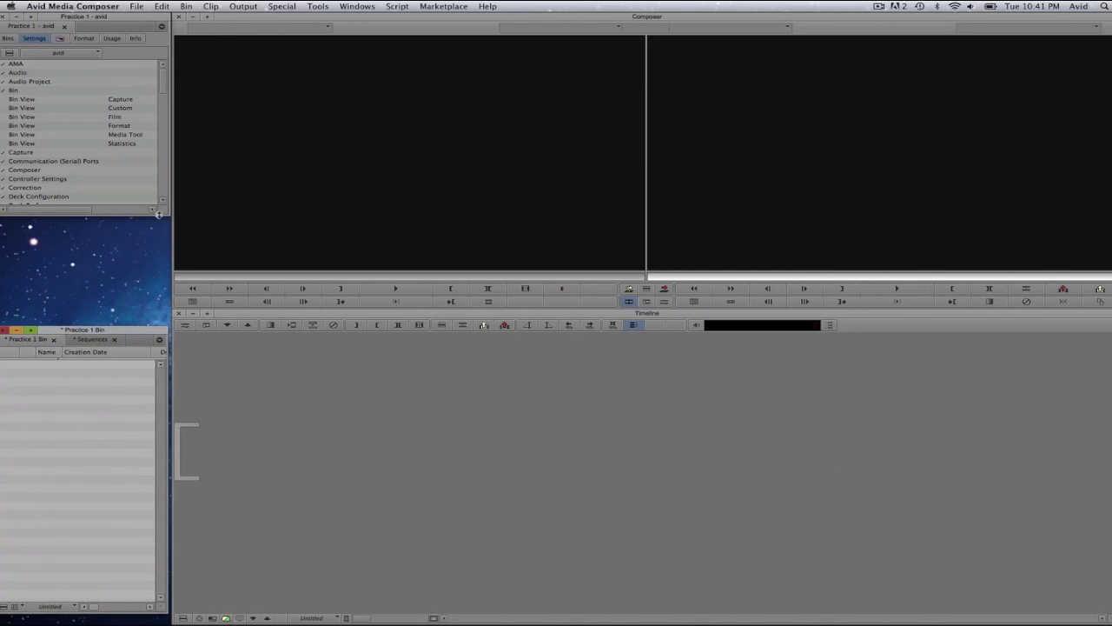
drag(161, 208, 158, 315)
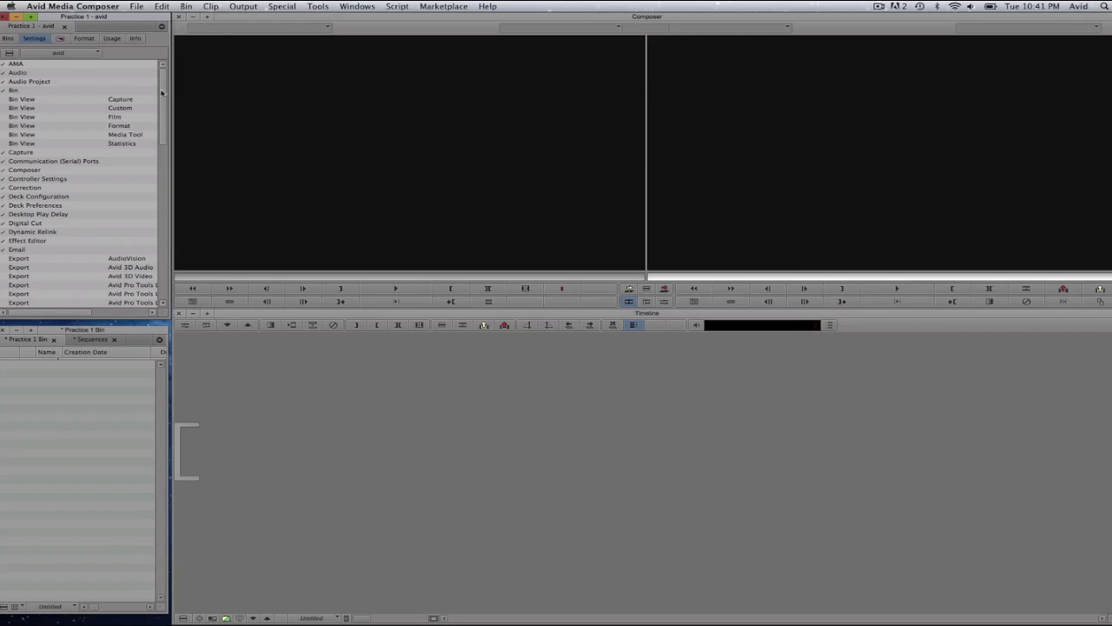
scroll(162, 92, down, 1)
scroll(162, 92, down, 1)
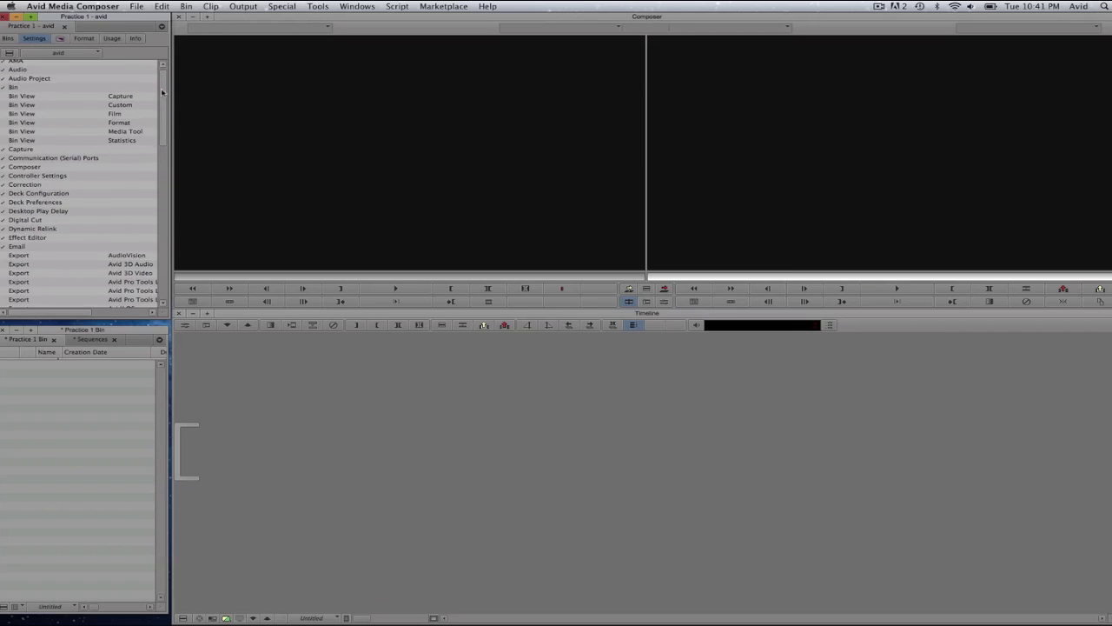
drag(161, 92, 169, 206)
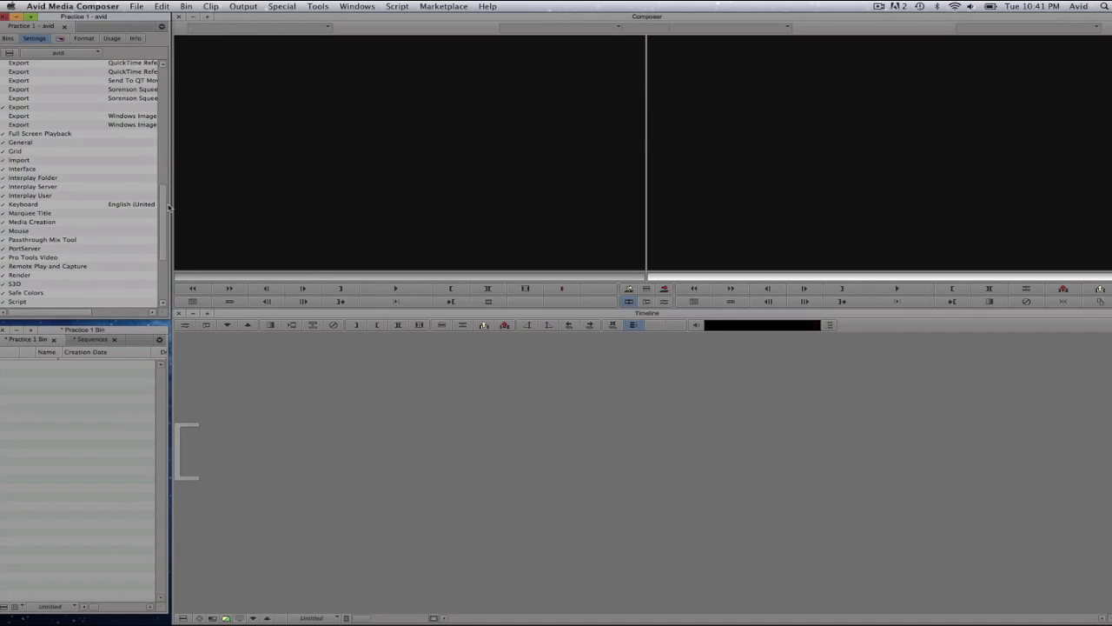
Step: Darken the interface brightness, choose a purple highlight colour, then apply and close Interface settings
double_click(22, 169)
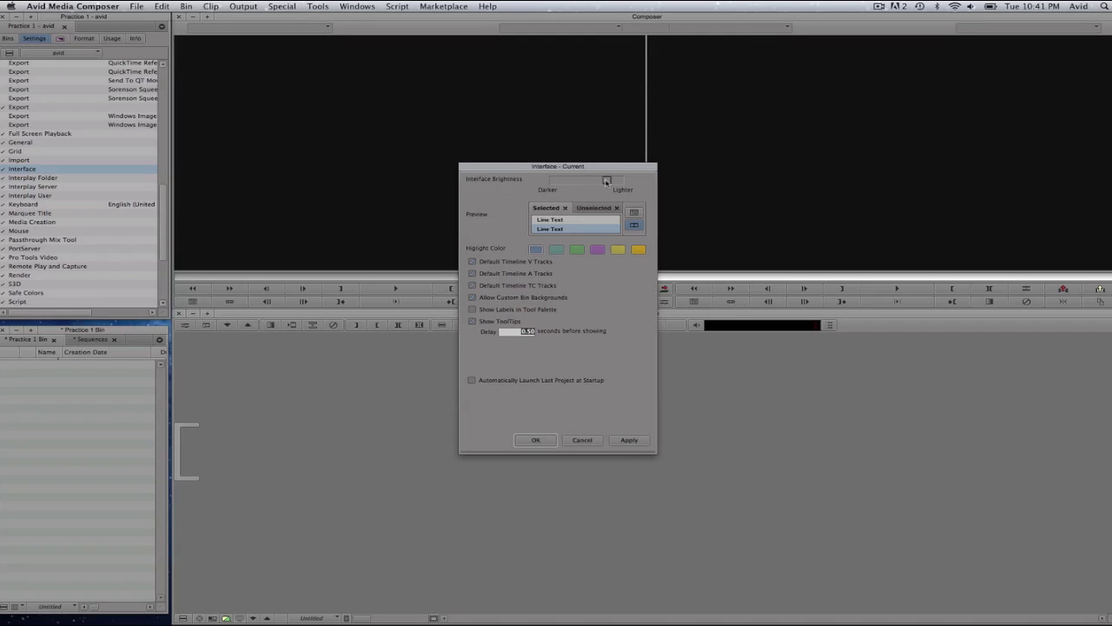
drag(606, 180, 567, 181)
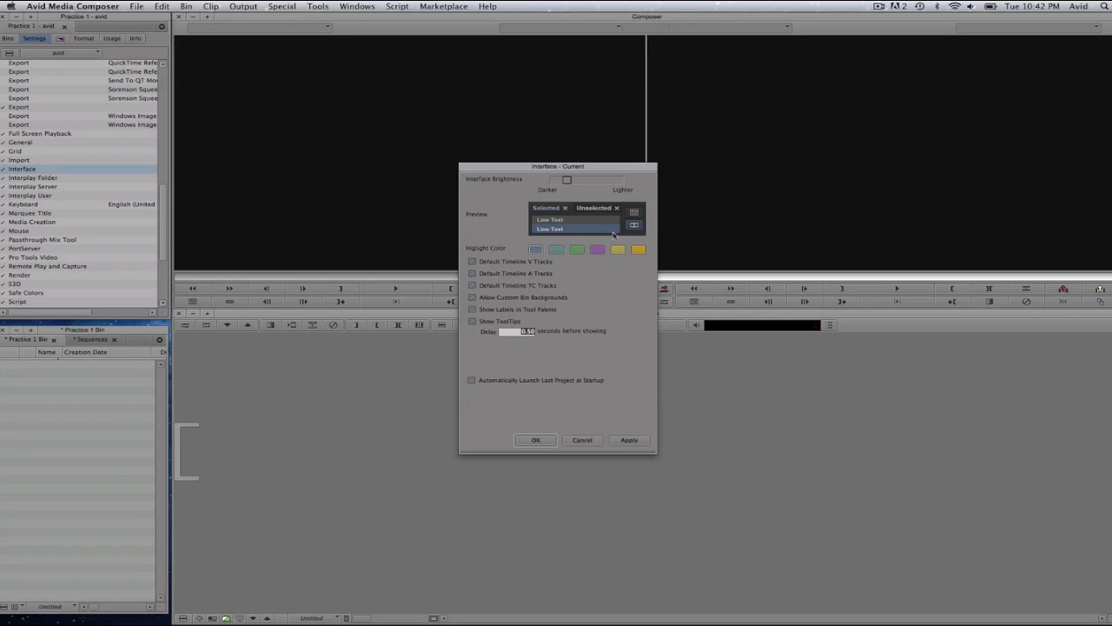
click(618, 250)
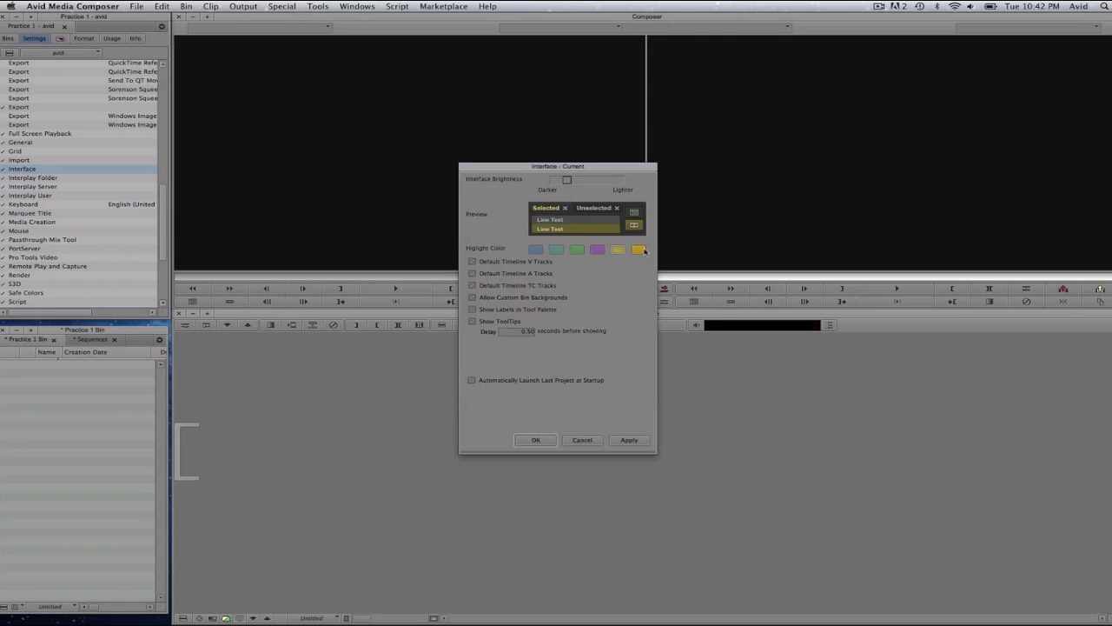
click(641, 251)
click(600, 250)
click(629, 439)
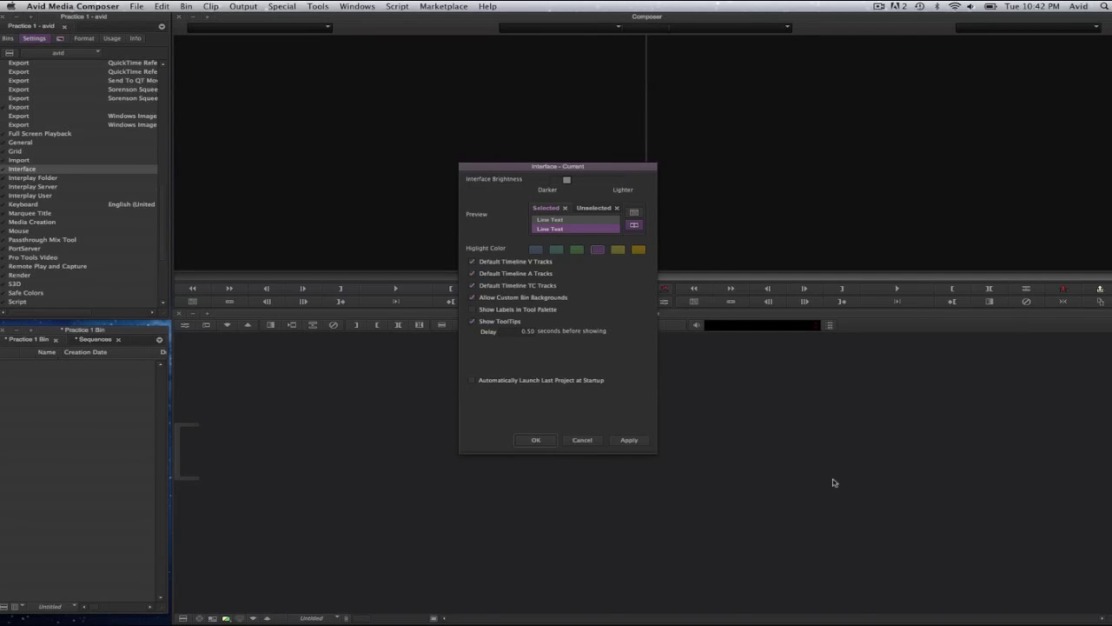
click(540, 439)
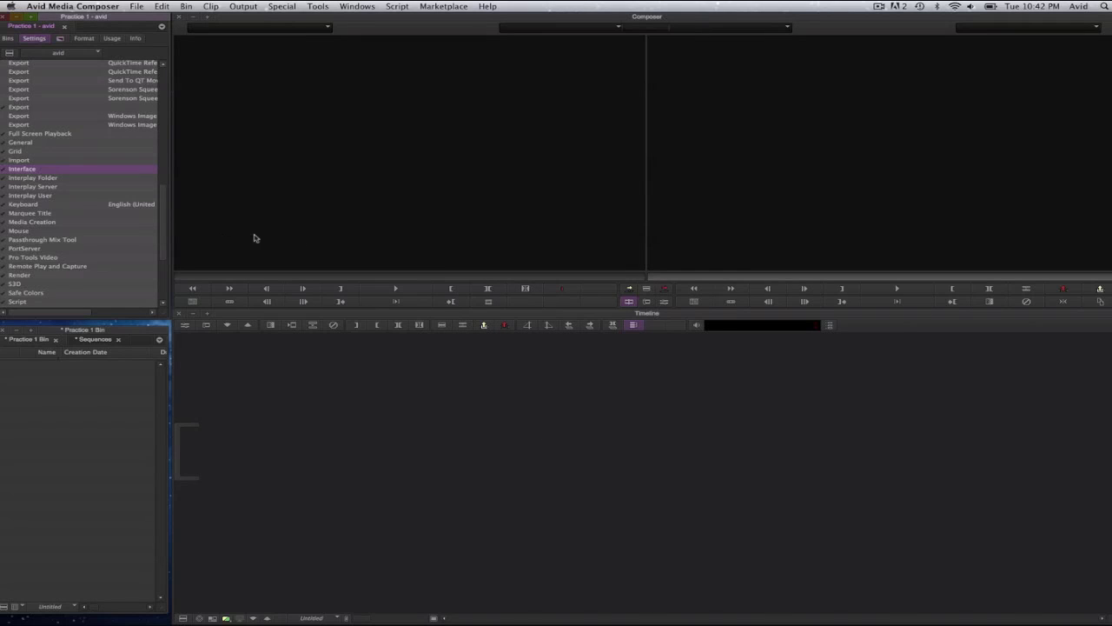
click(65, 395)
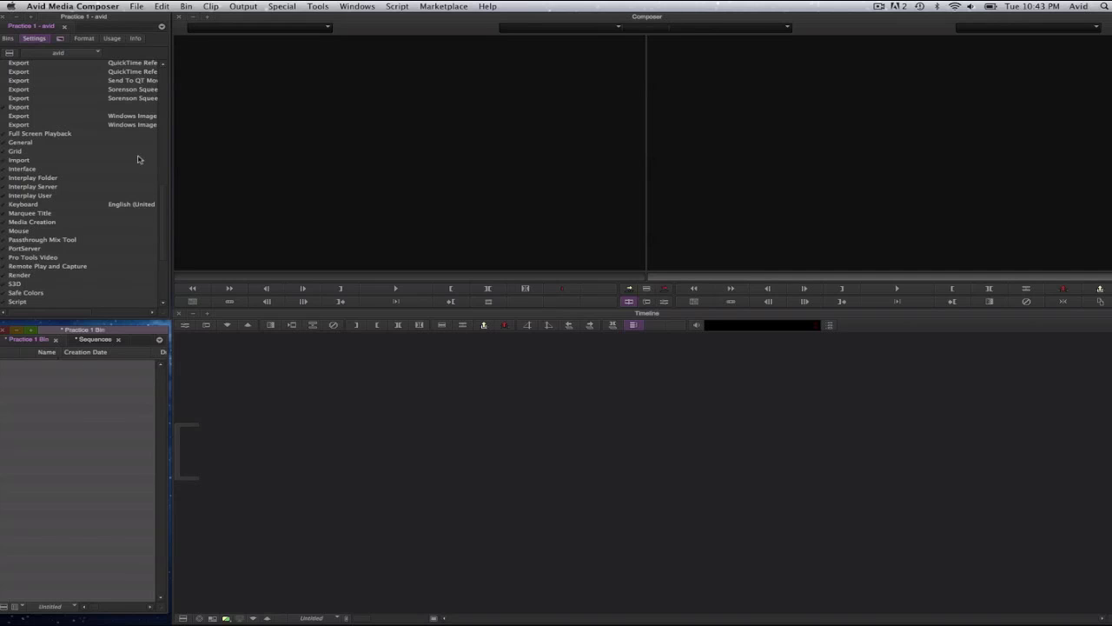
Step: Start File > Import and select Philadelphia_1.mov in the Media drive's CS Intro clips folder
click(137, 7)
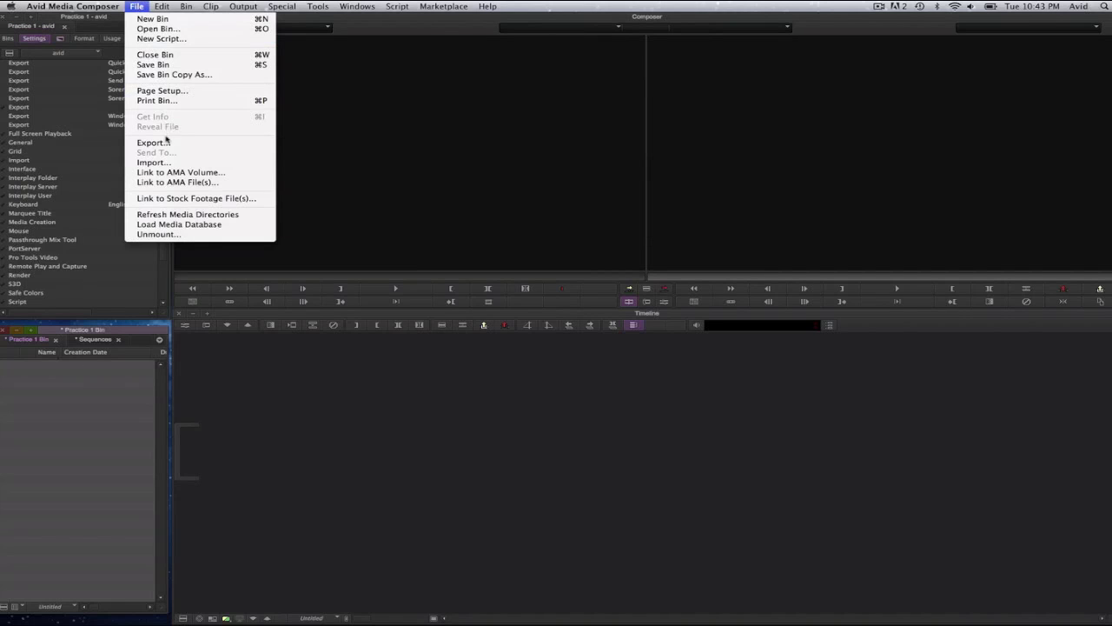
click(151, 163)
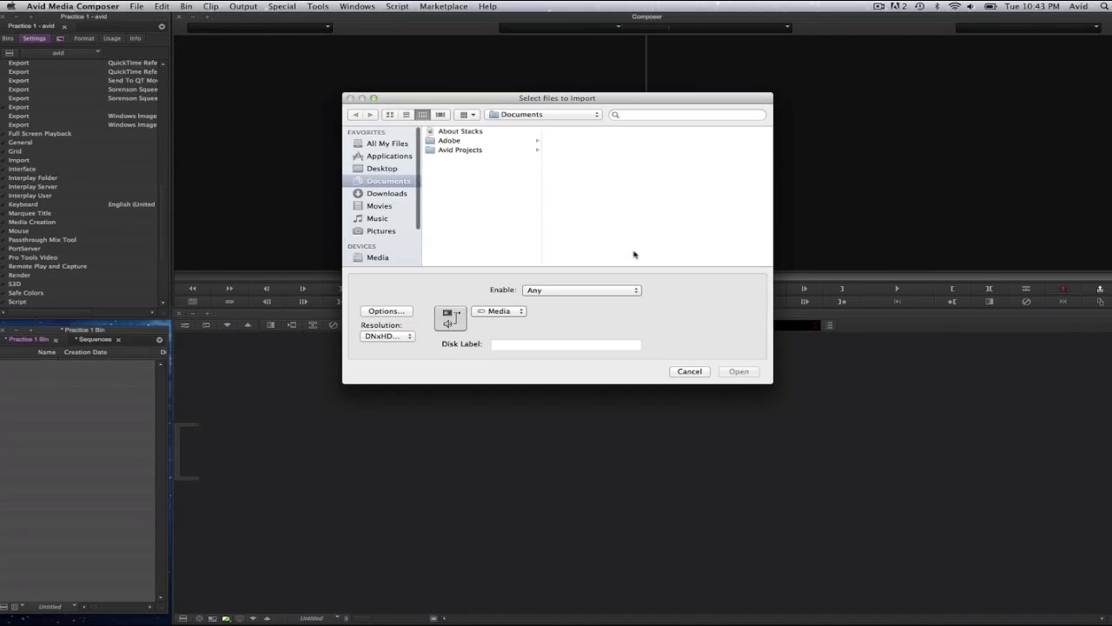
scroll(397, 217, down, 3)
click(382, 229)
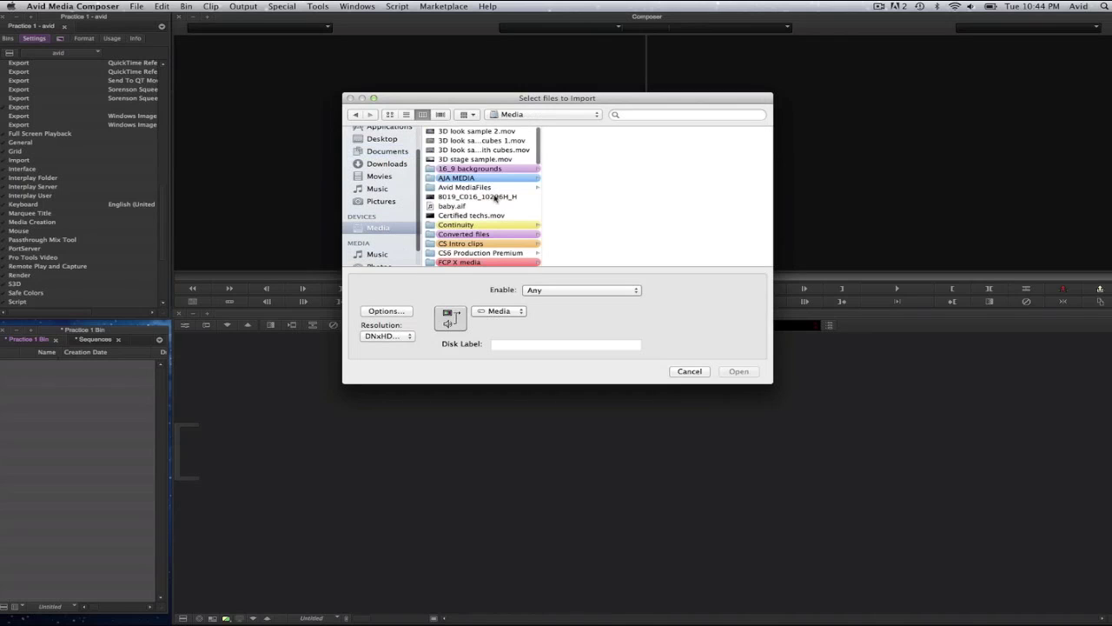
scroll(514, 206, down, 5)
scroll(513, 207, down, 3)
scroll(513, 209, up, 5)
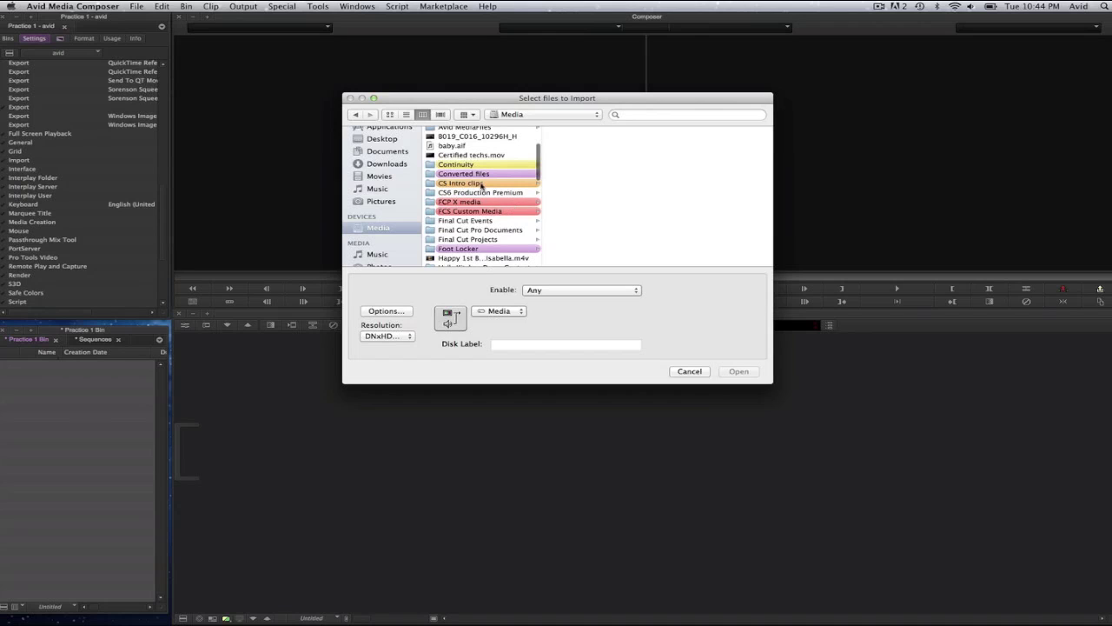
click(483, 185)
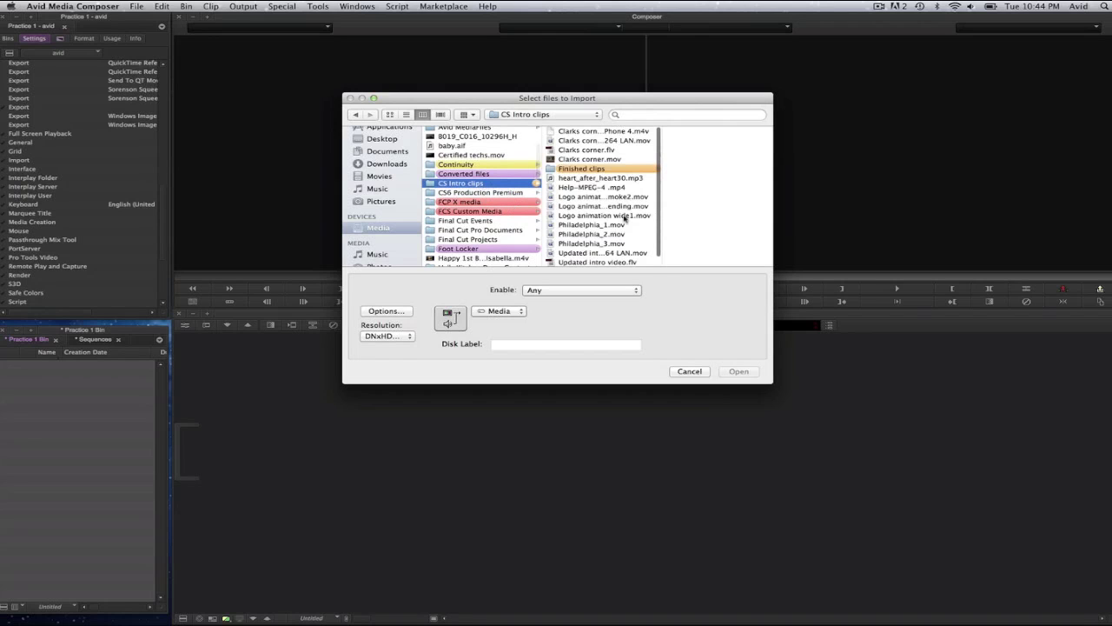
scroll(624, 219, down, 2)
scroll(624, 219, up, 1)
click(584, 225)
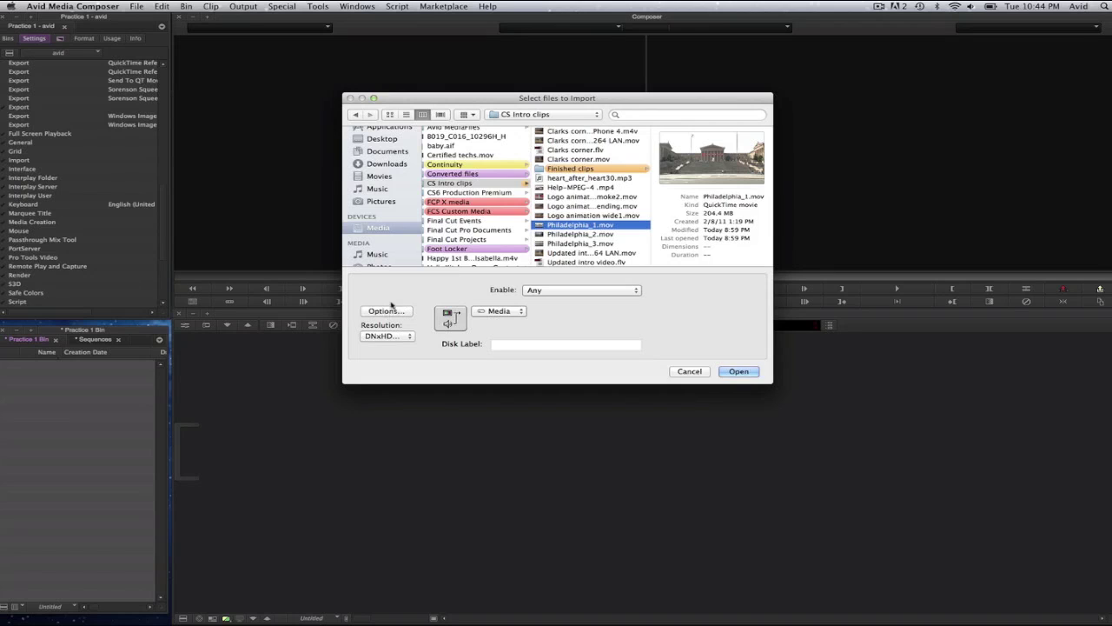
Step: Open Import Settings with the dialog's Options... button
click(387, 312)
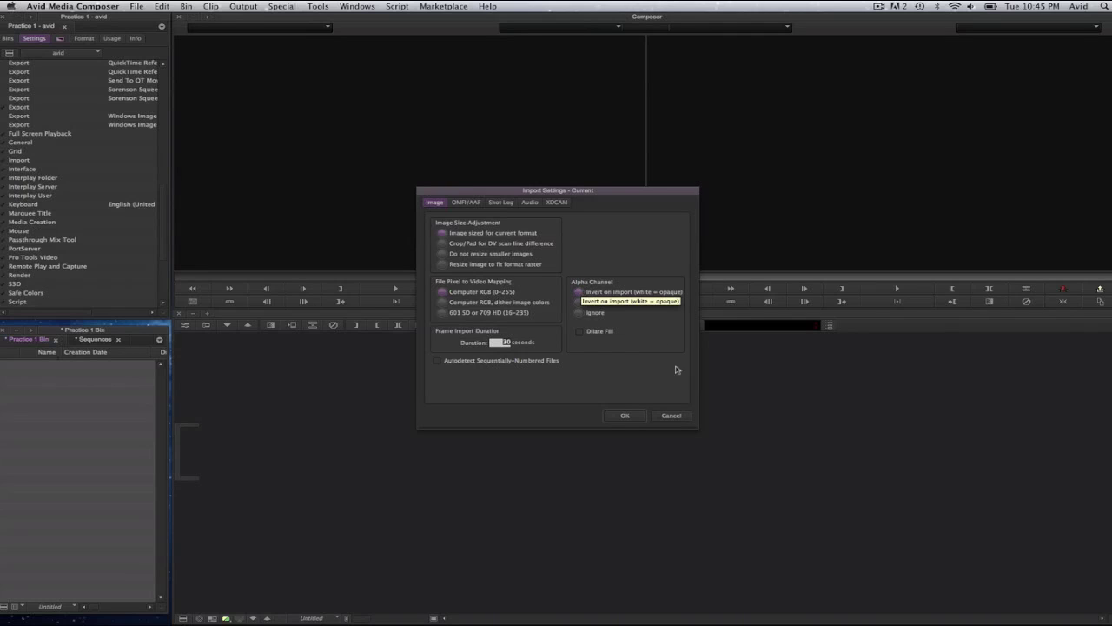
Step: Accept the import settings and import Philadelphia_1.mov into Practice 1 Bin
click(628, 416)
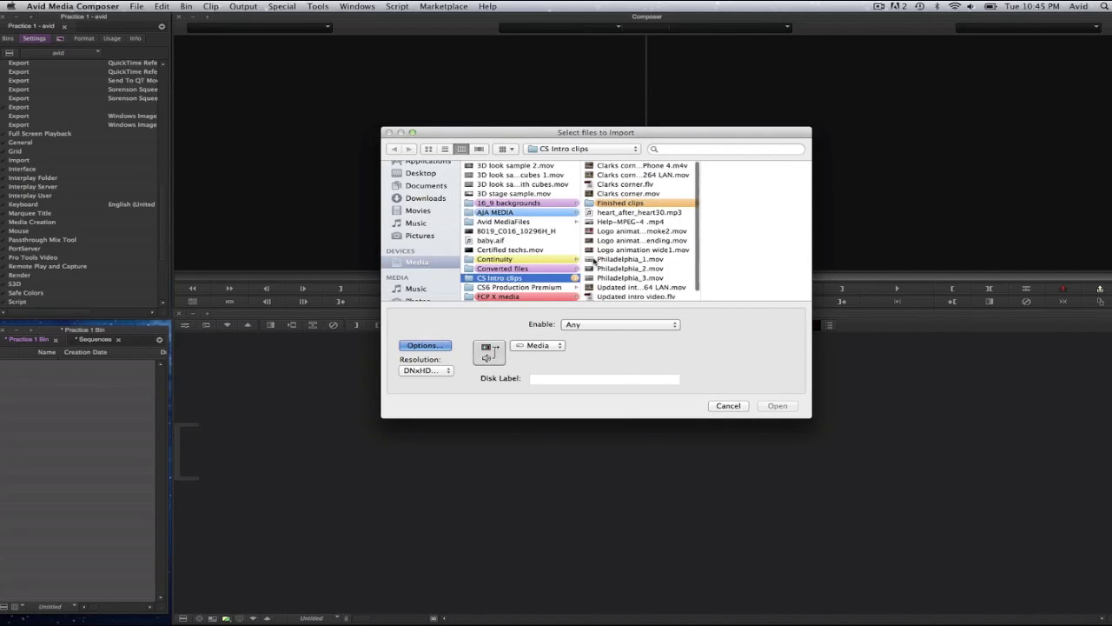
drag(593, 261, 656, 290)
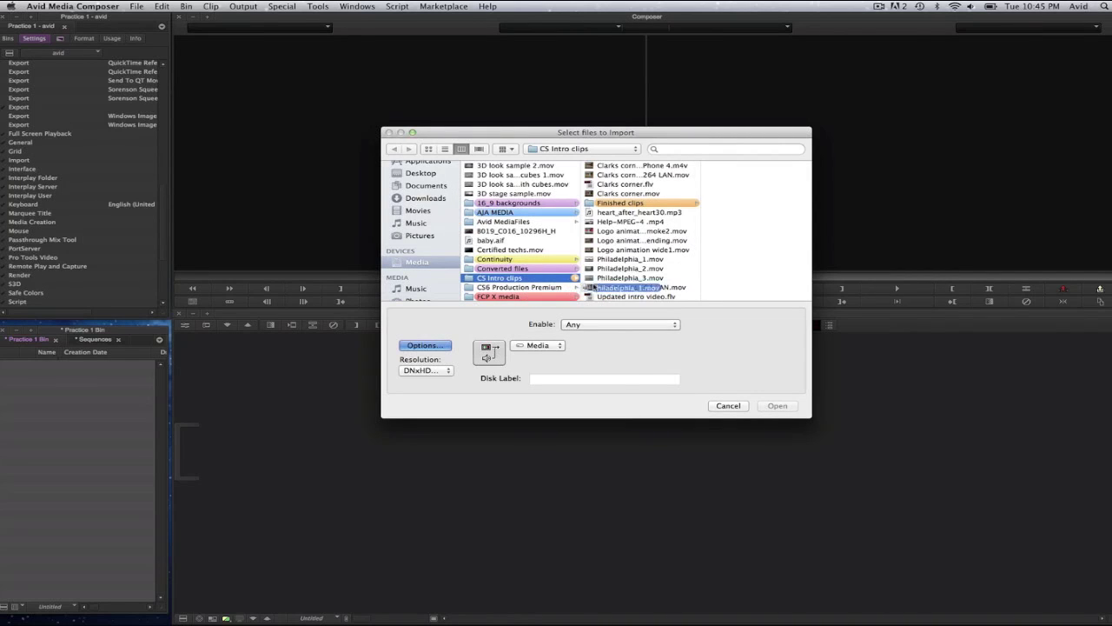
click(634, 259)
click(779, 405)
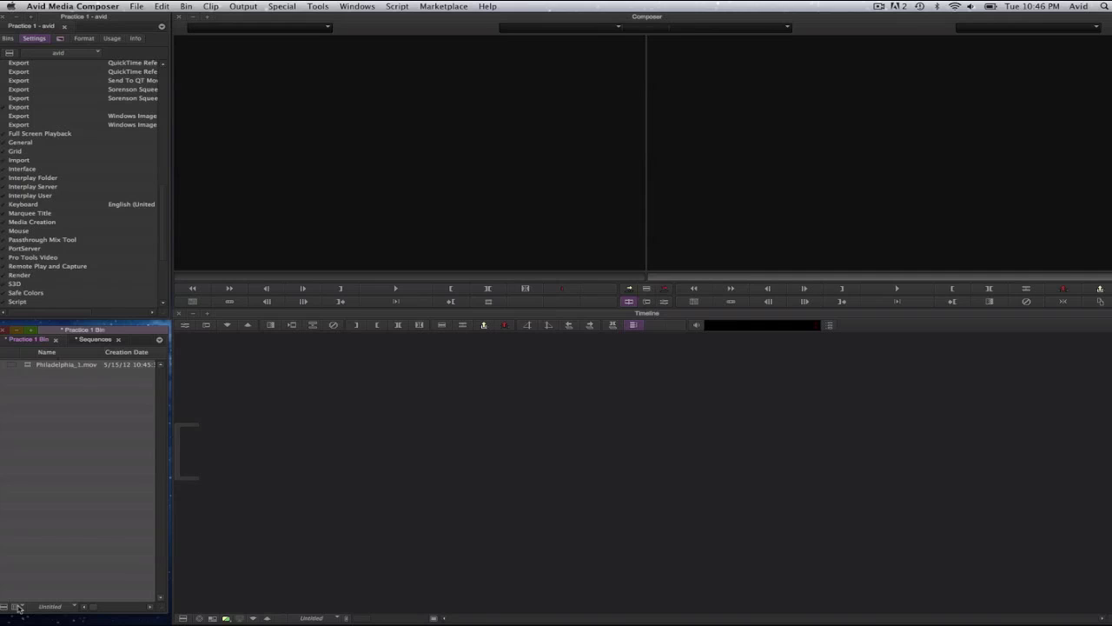
Step: Switch Practice 1 Bin to Frame view and enlarge the Philadelphia_1.mov thumbnail with Cmd+L/Cmd+K
click(17, 606)
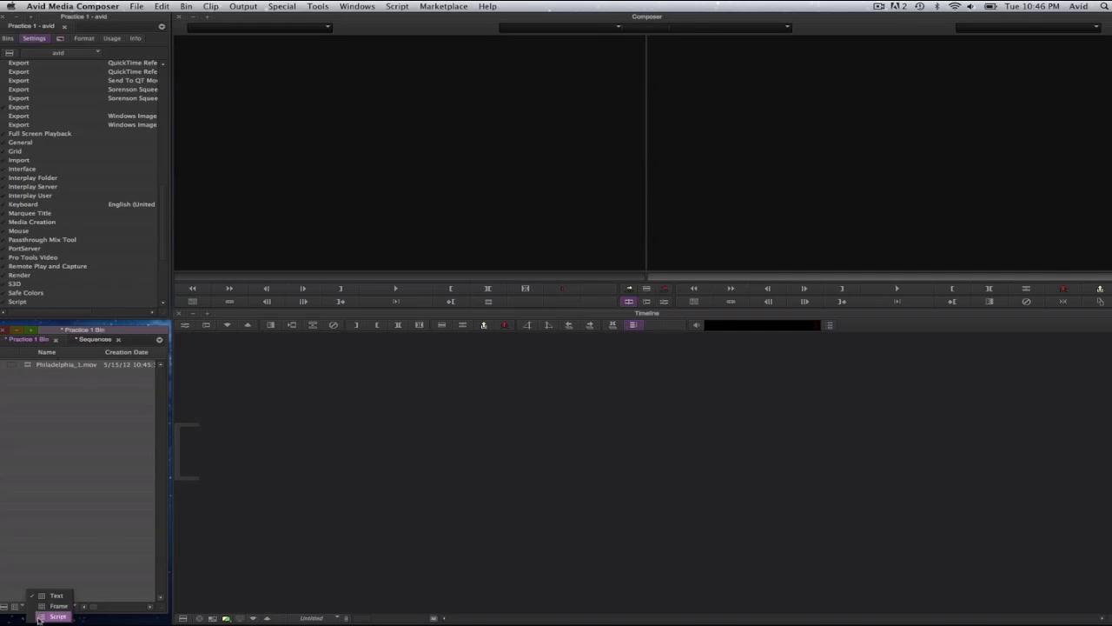
click(57, 606)
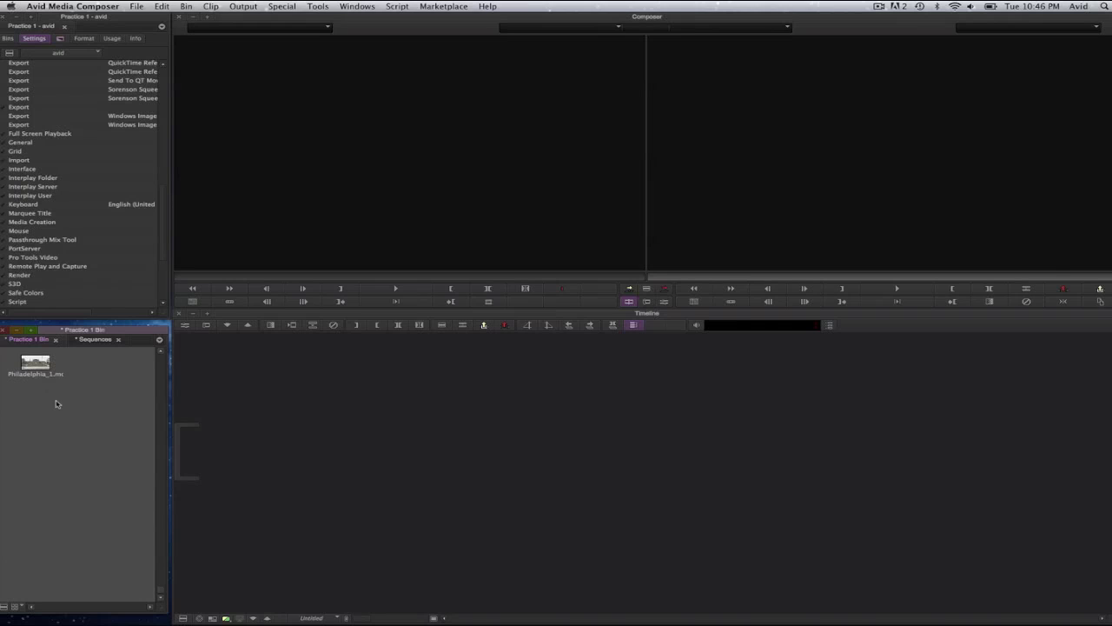
key(super+l)
key(super+l)
key(super+l)
key(super+l)
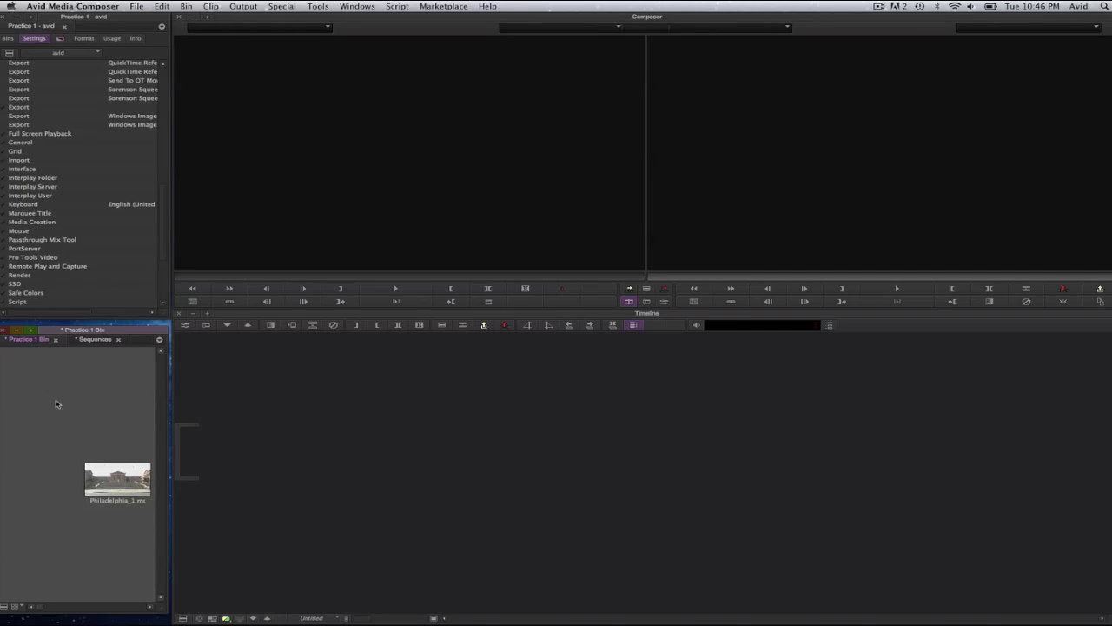
key(super+l)
key(super+l)
key(super+l)
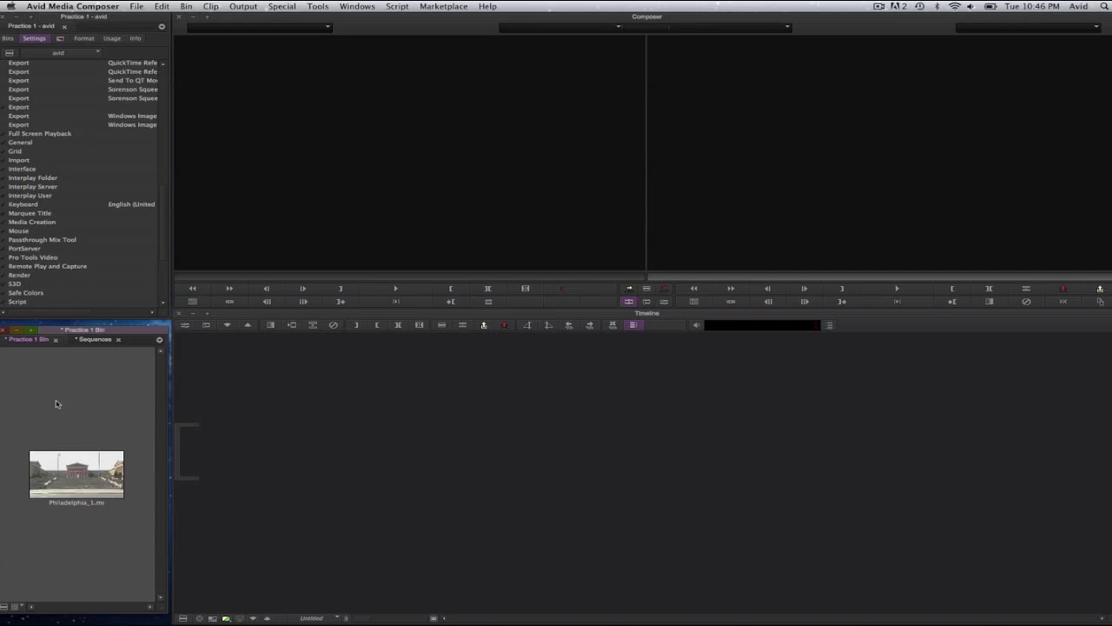
key(super+k)
key(super+k)
key(super+k)
key(super+l)
key(super+l)
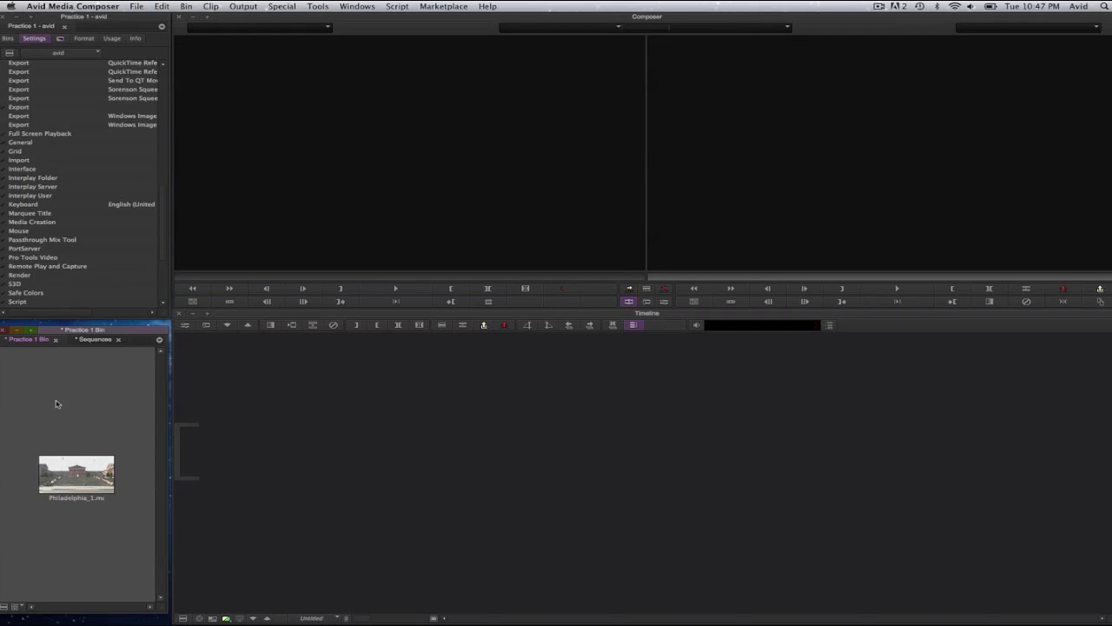
Step: Try Script view, then return Practice 1 Bin to Text view and resize the bin window
click(19, 607)
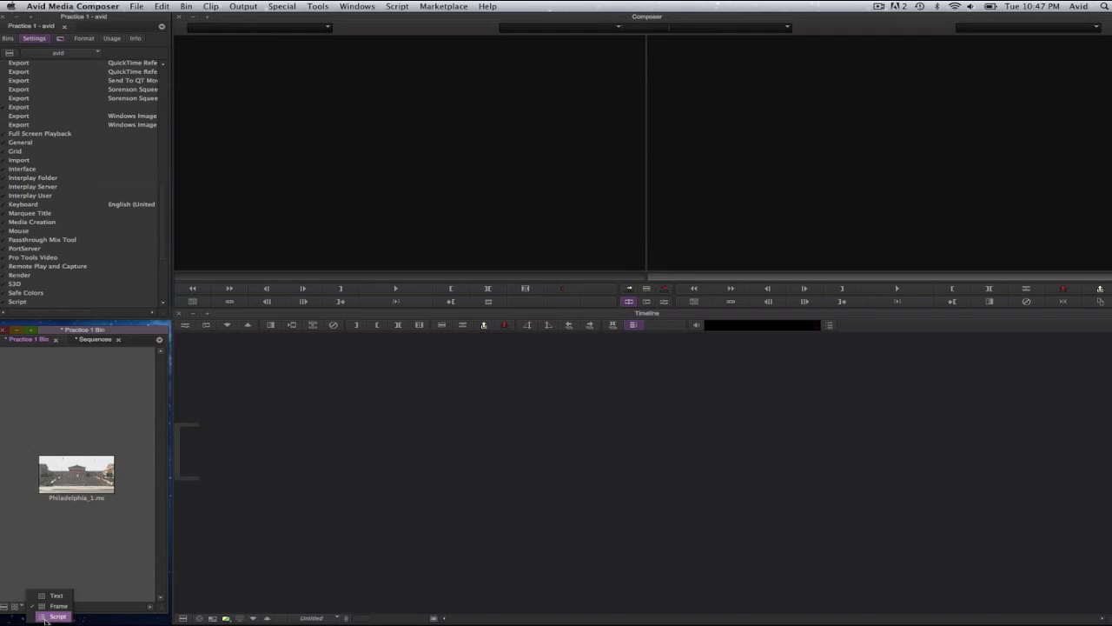
click(46, 617)
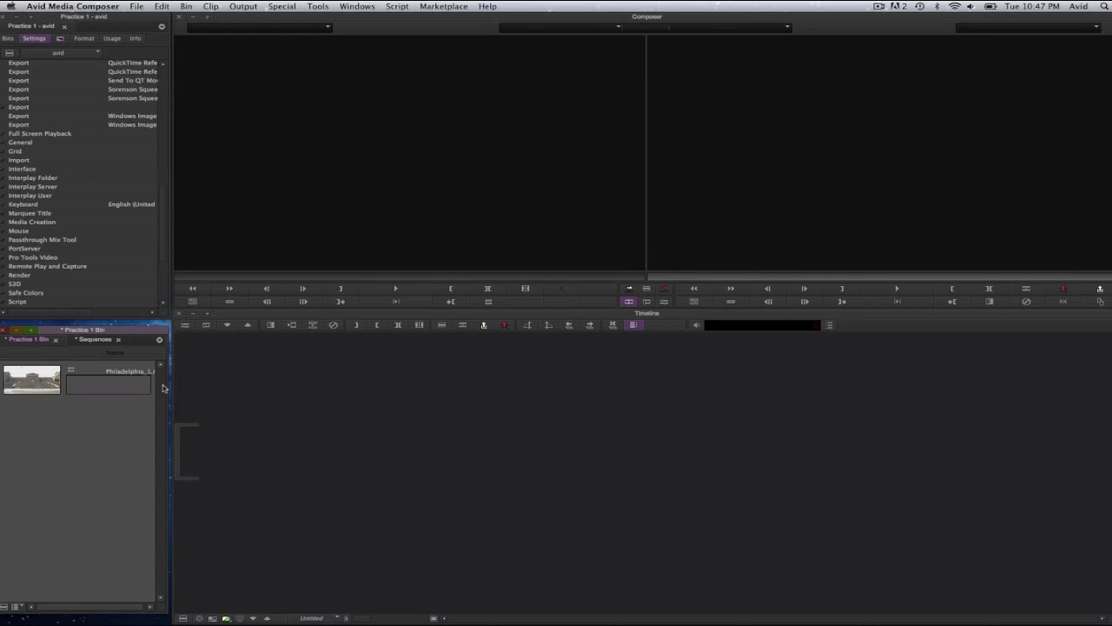
drag(166, 384, 850, 359)
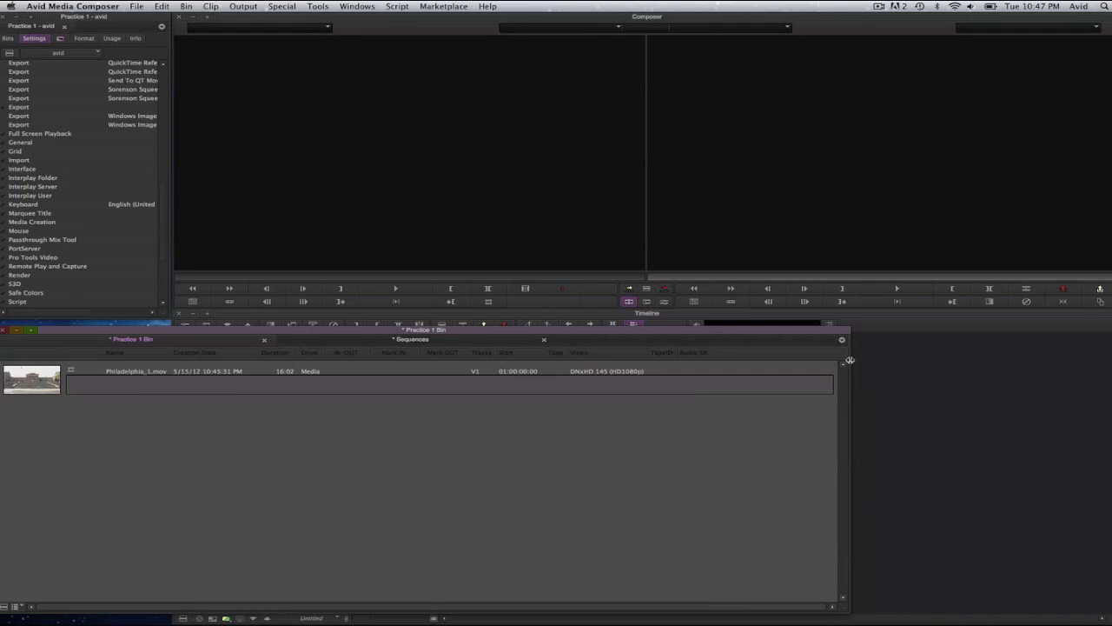
drag(850, 360, 147, 318)
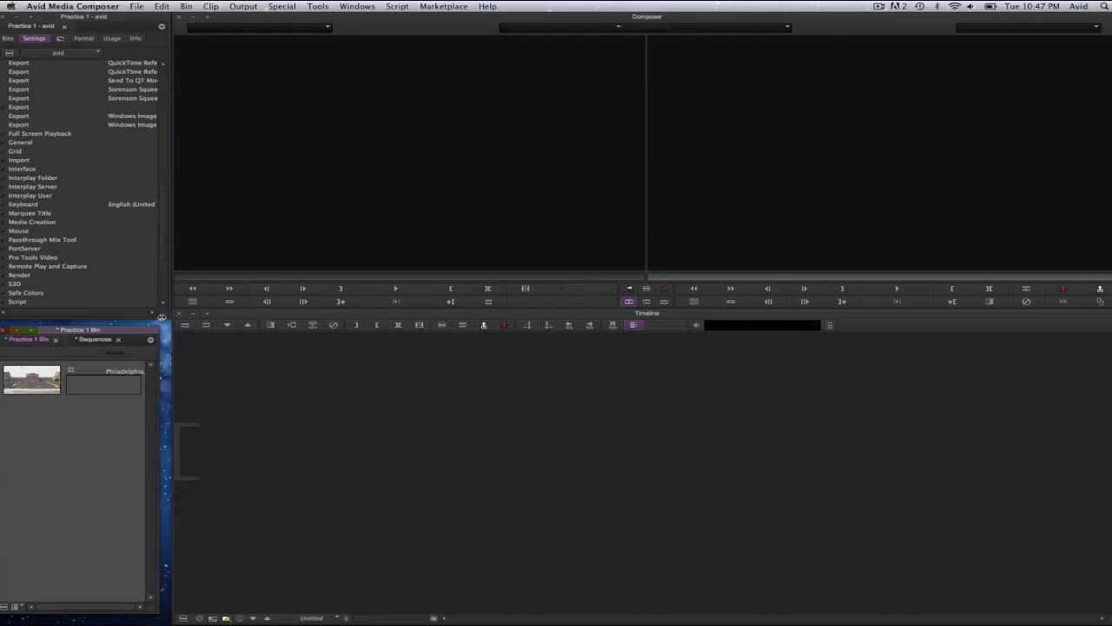
click(18, 606)
click(31, 598)
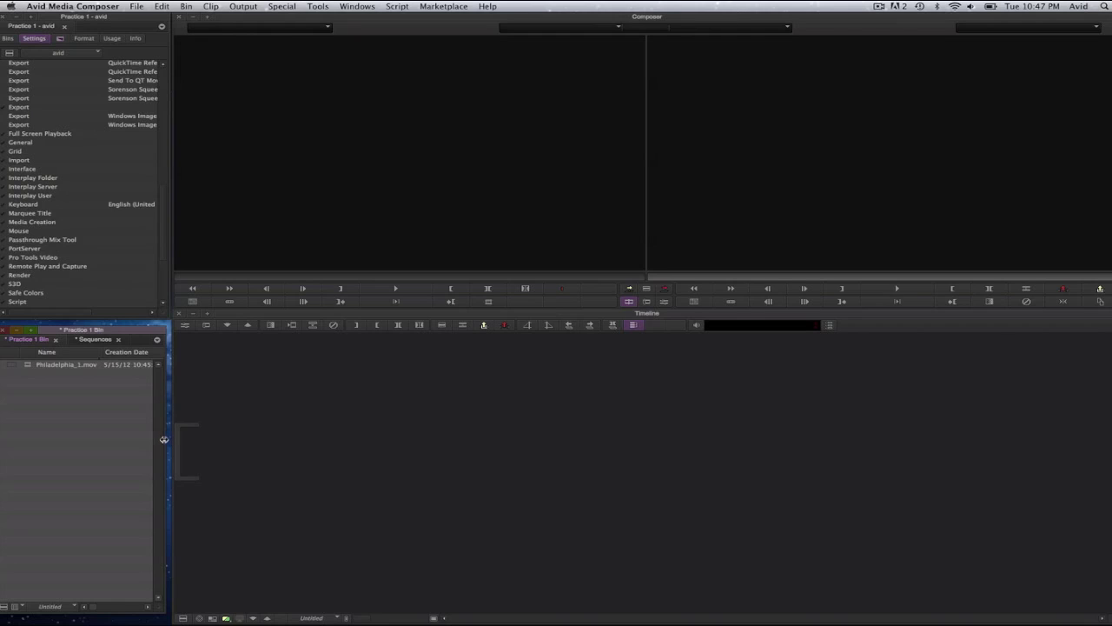
drag(165, 439, 162, 494)
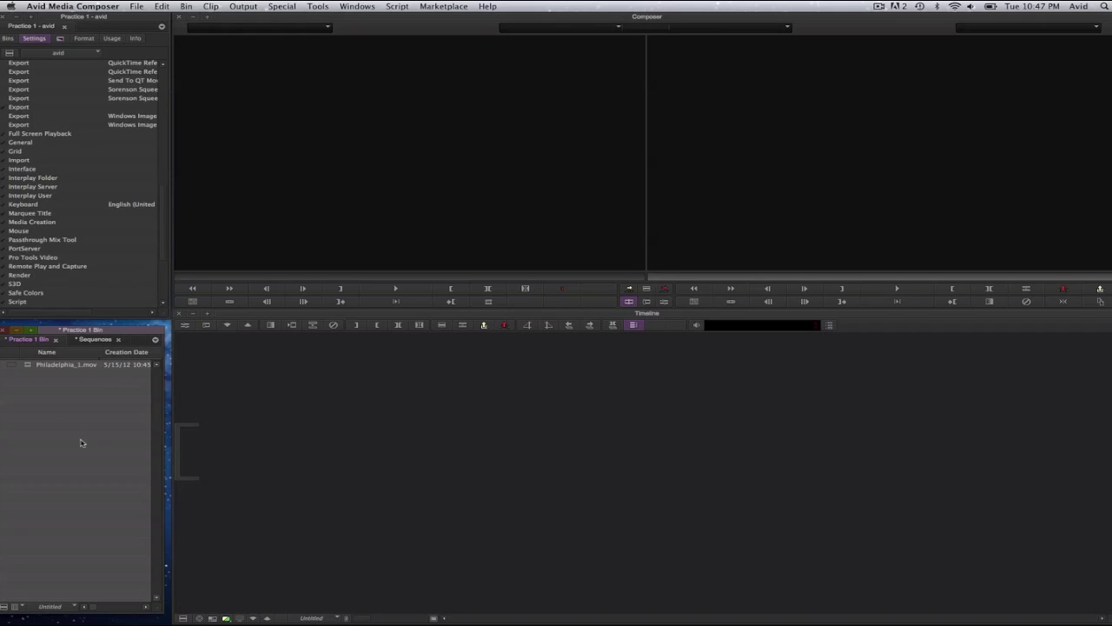
double_click(27, 366)
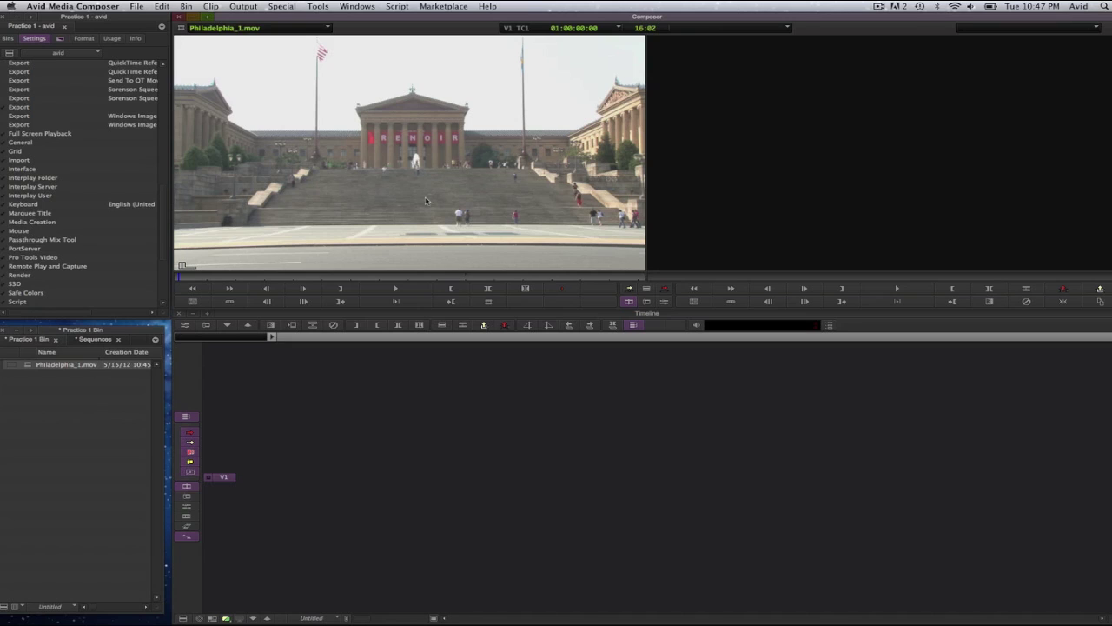
click(396, 290)
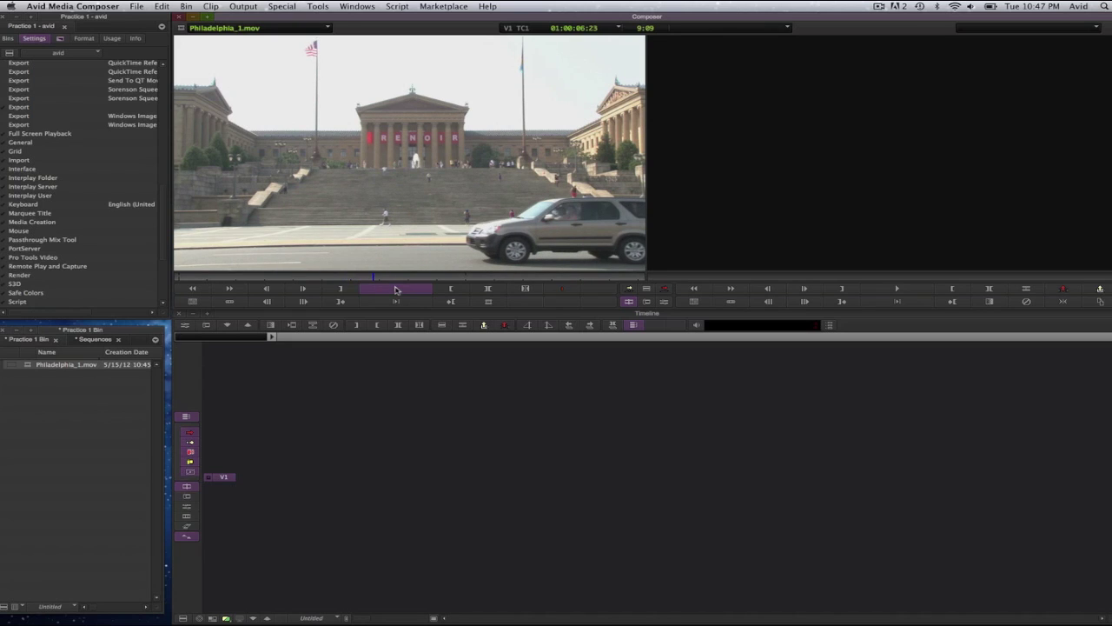
key(j)
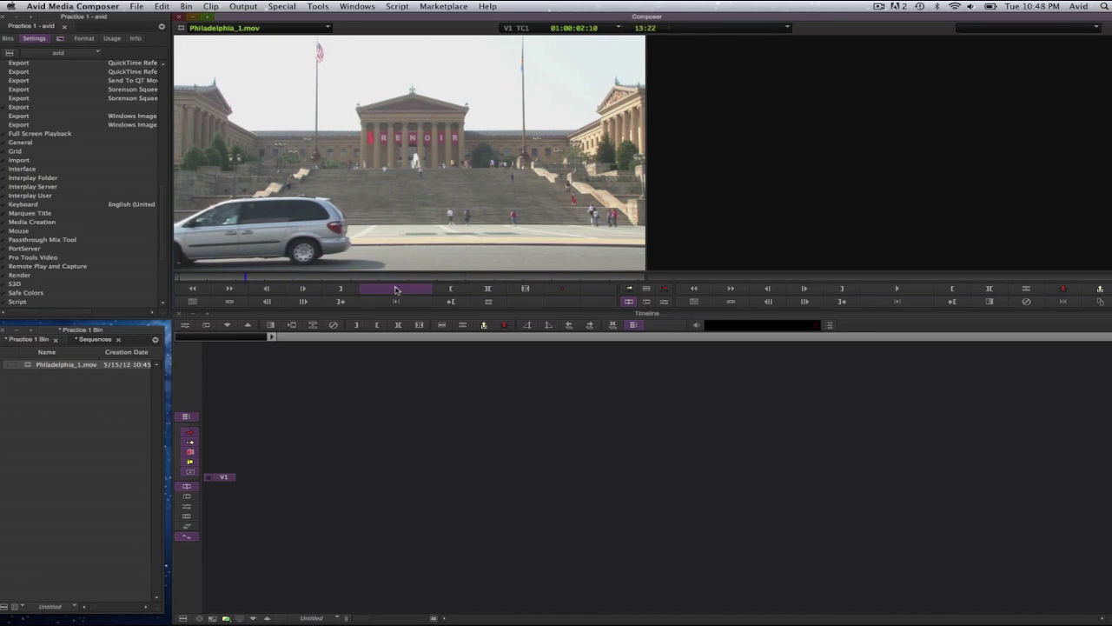
key(l)
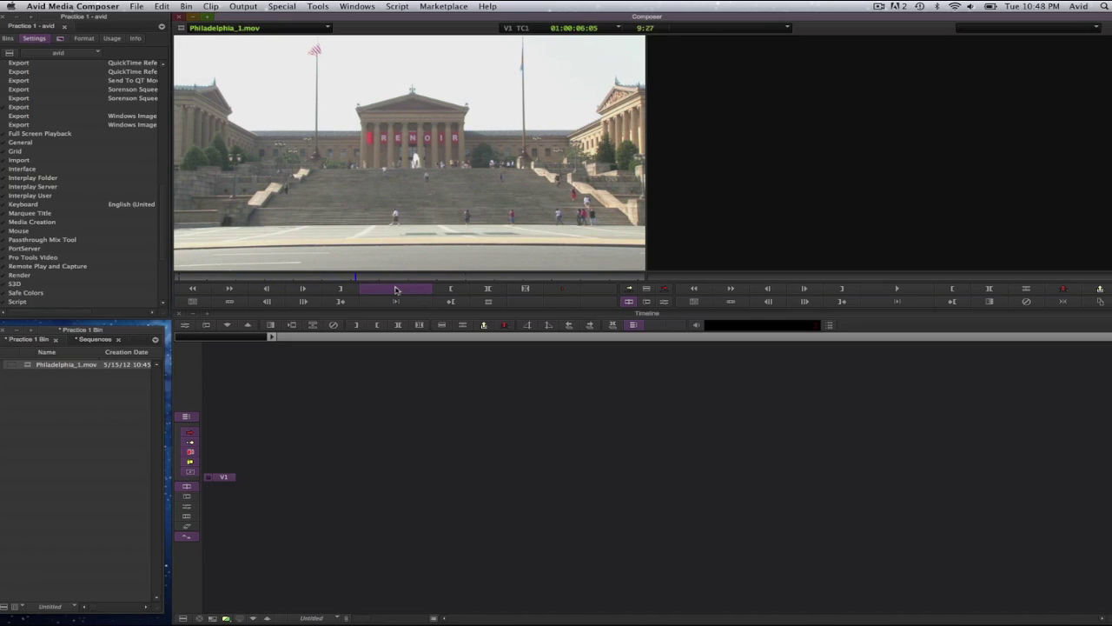
key(j)
key(j)
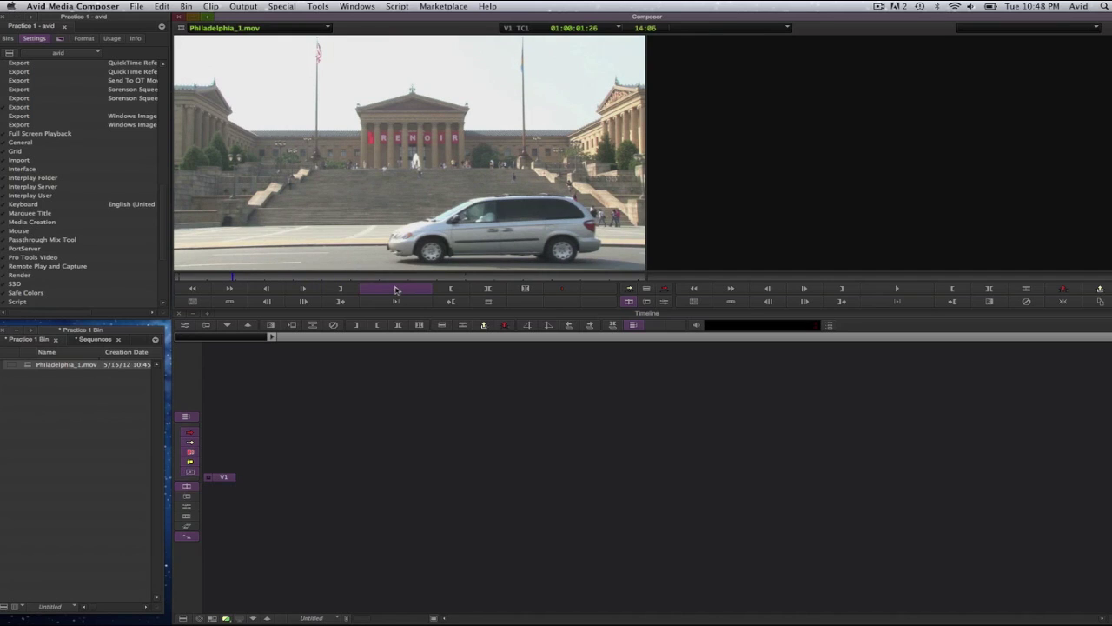
key(l)
key(l)
key(l)
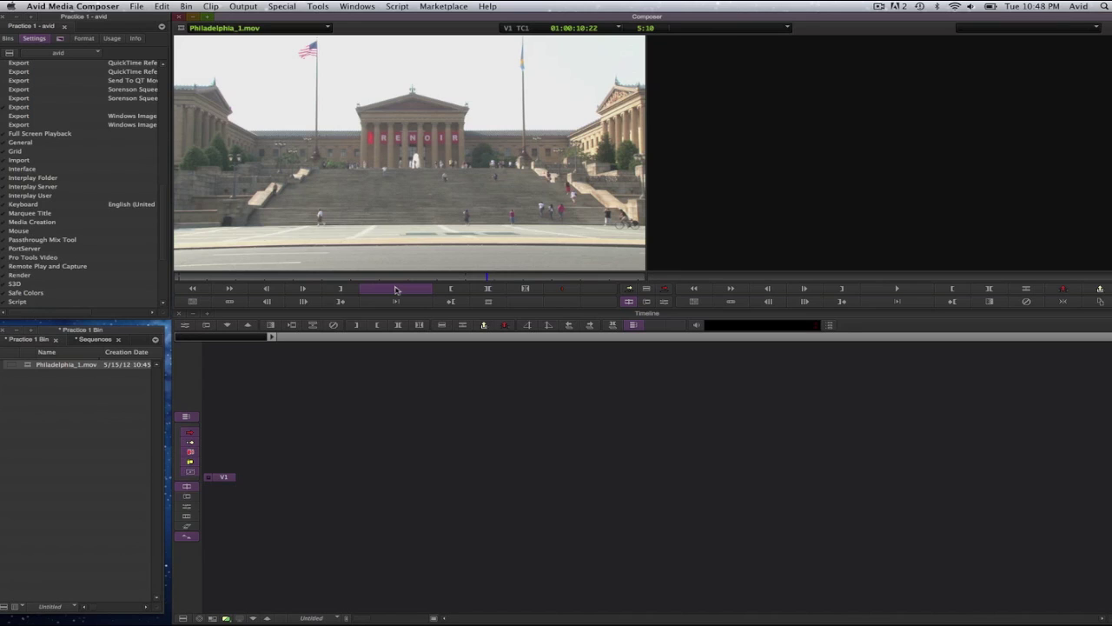
click(396, 290)
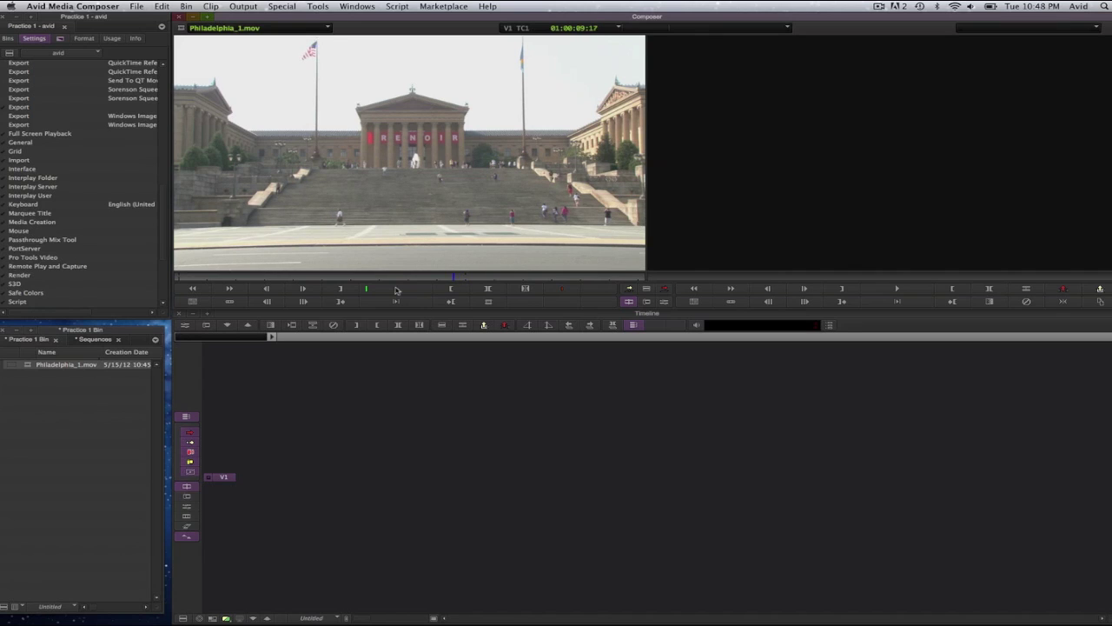
click(395, 289)
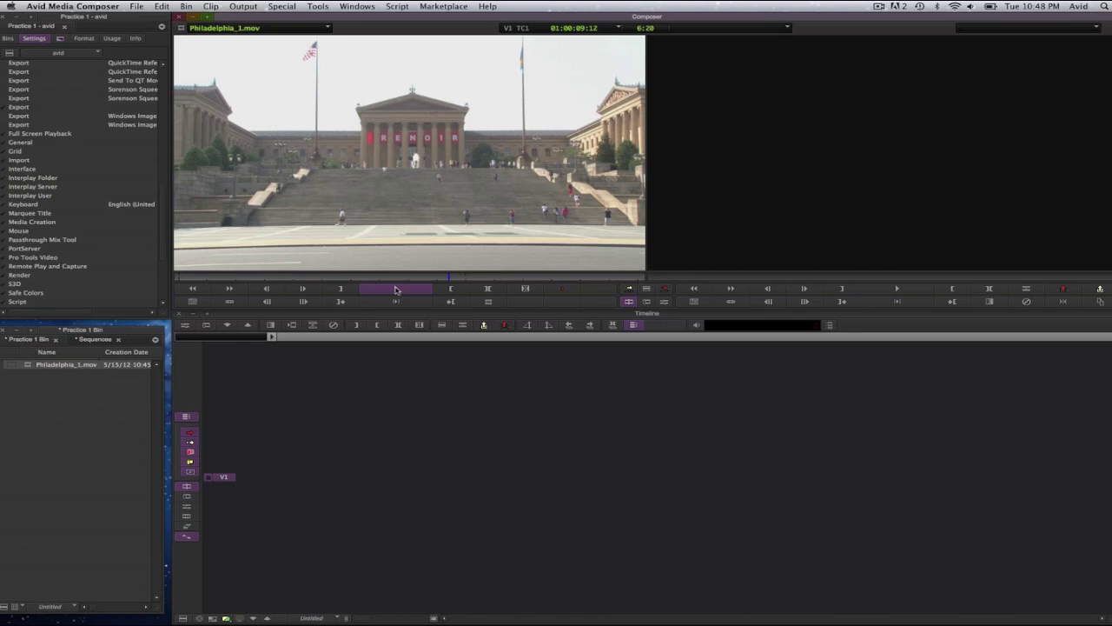
click(395, 289)
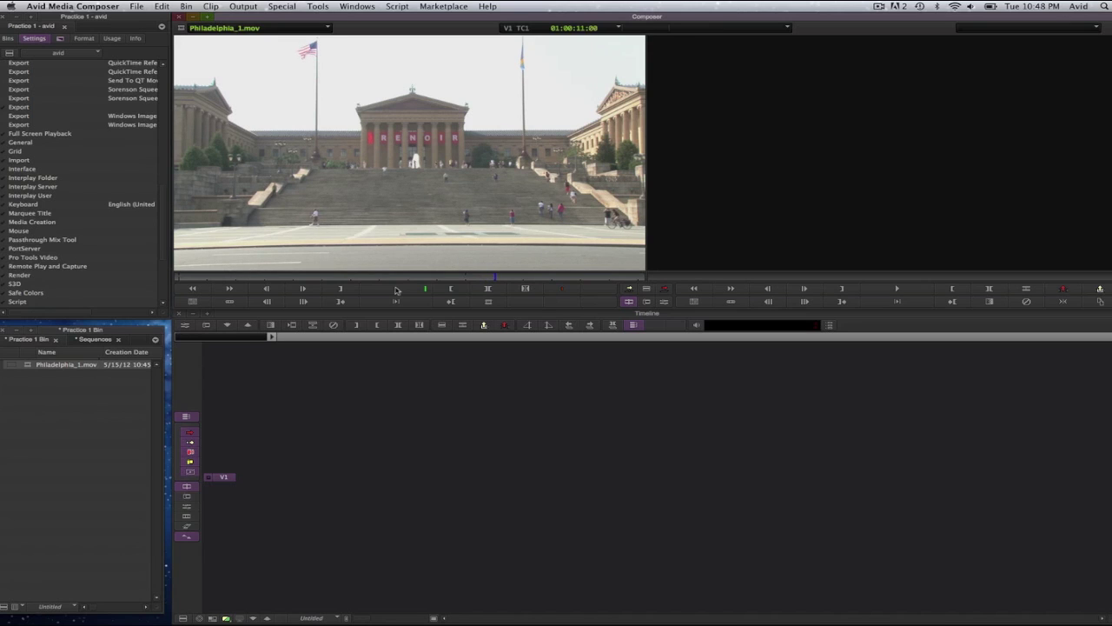
click(396, 290)
mouse_move(397, 280)
mouse_down()
mouse_move(374, 279)
mouse_move(384, 280)
mouse_up()
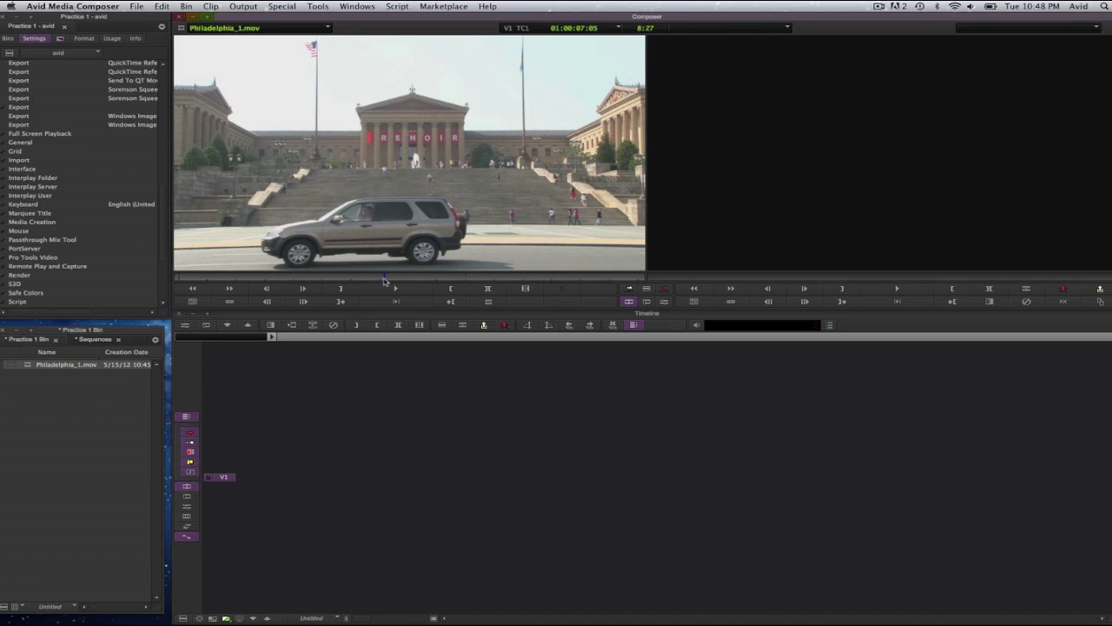
key(j)
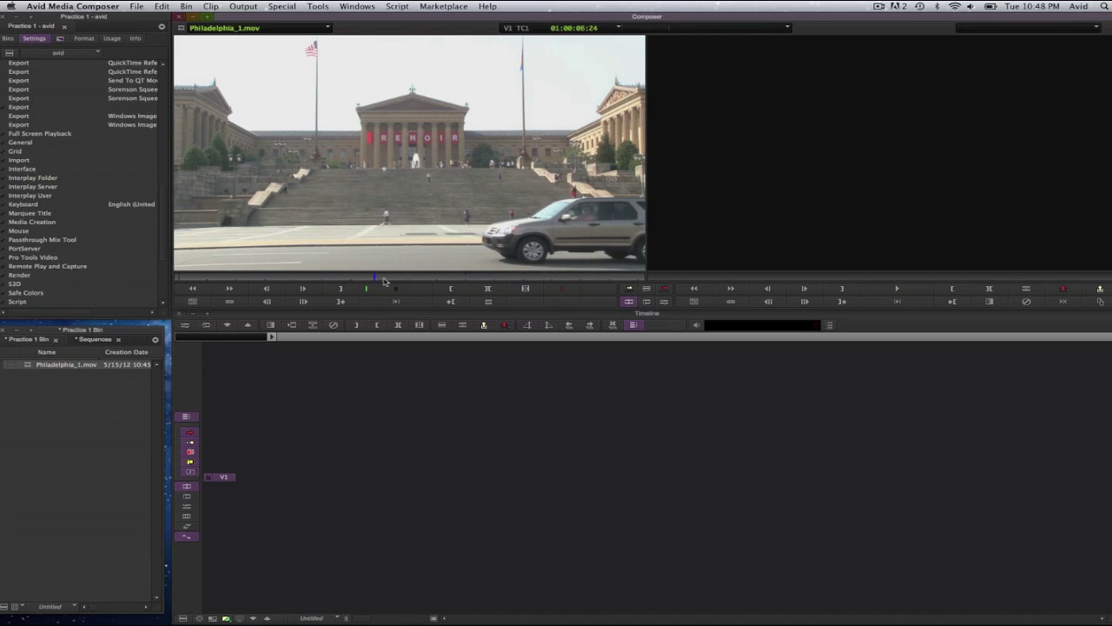
key(l)
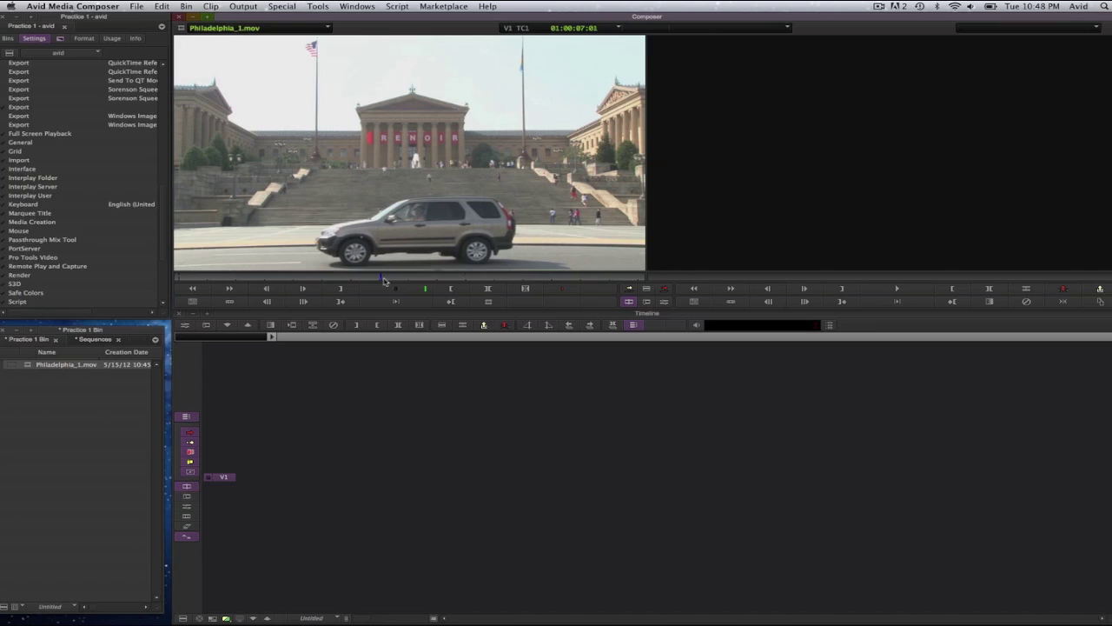
key(j)
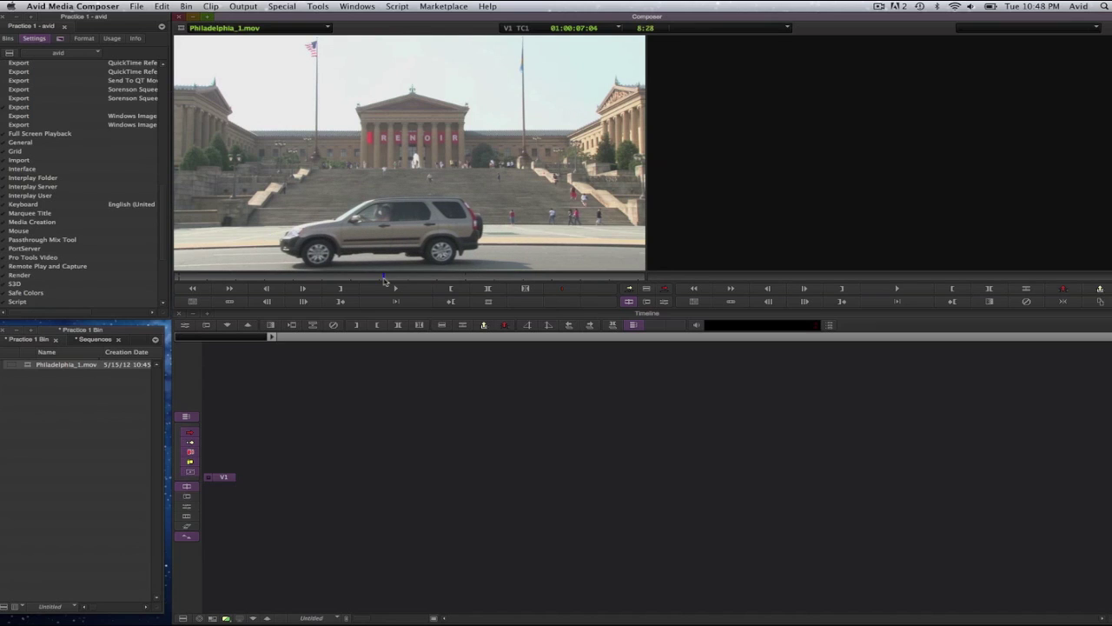
key(l)
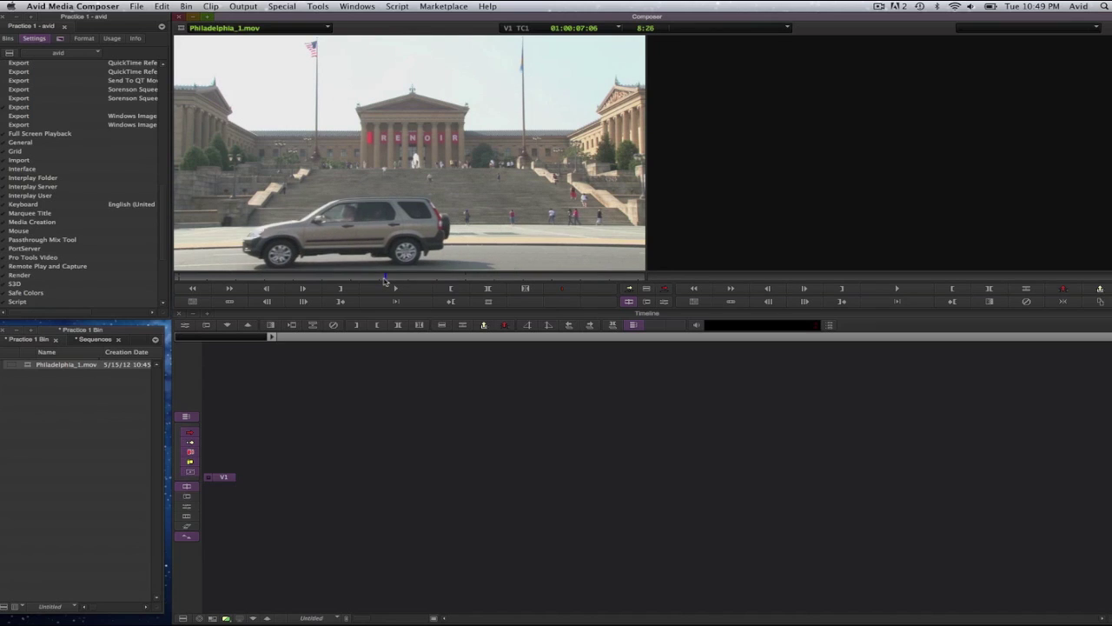
key(j)
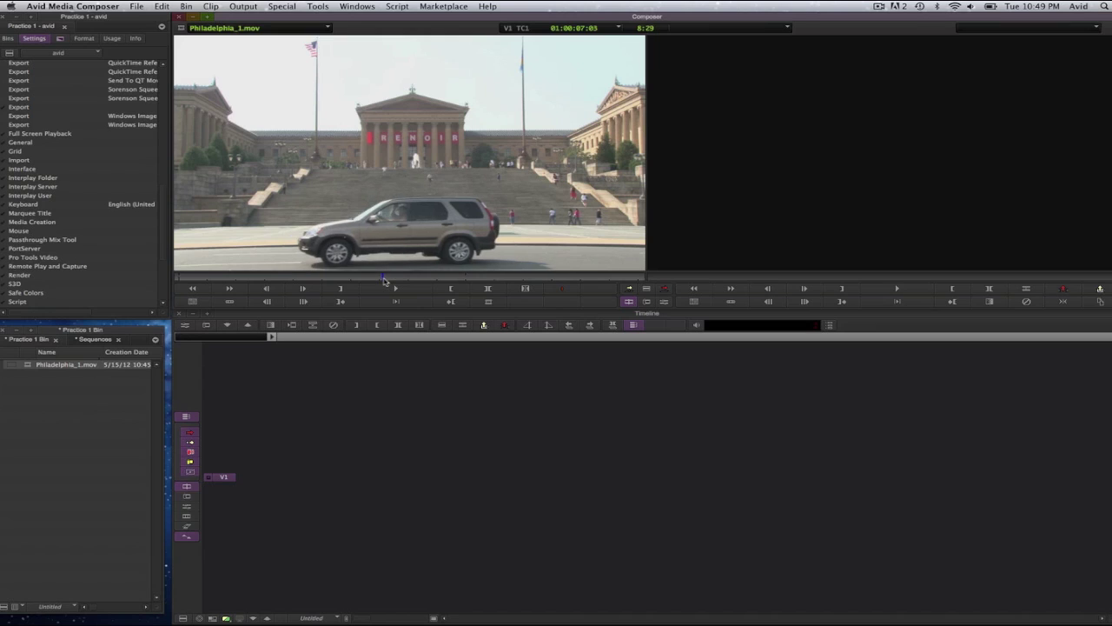
key(l)
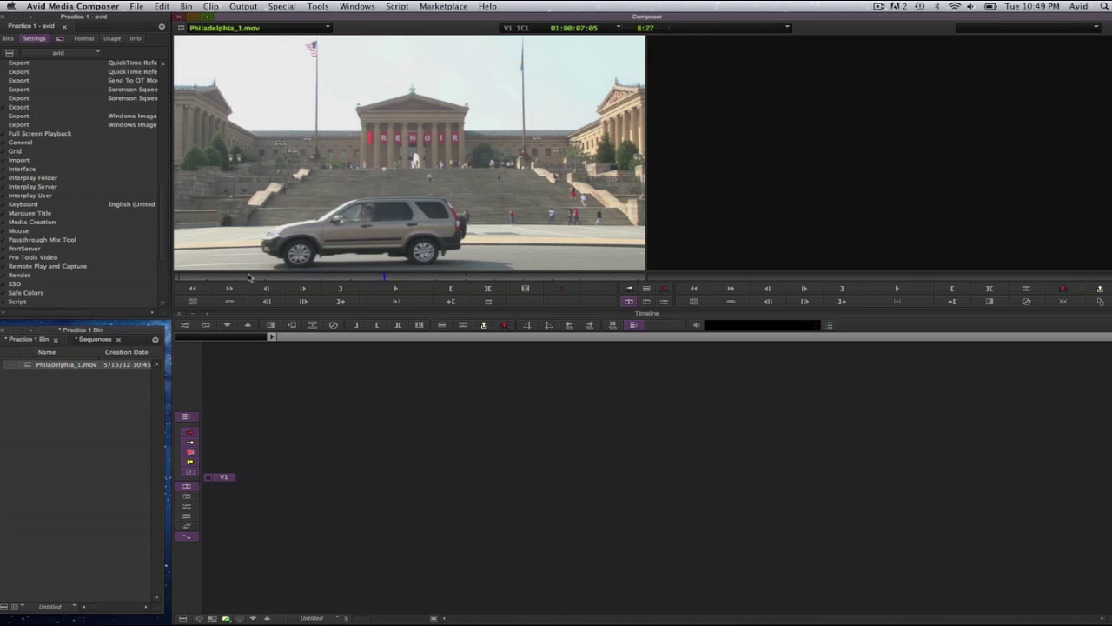
Step: Mark a 4:02 section of Philadelphia_1.mov near its start, ending as the car drives in, and play it back
drag(248, 277, 217, 286)
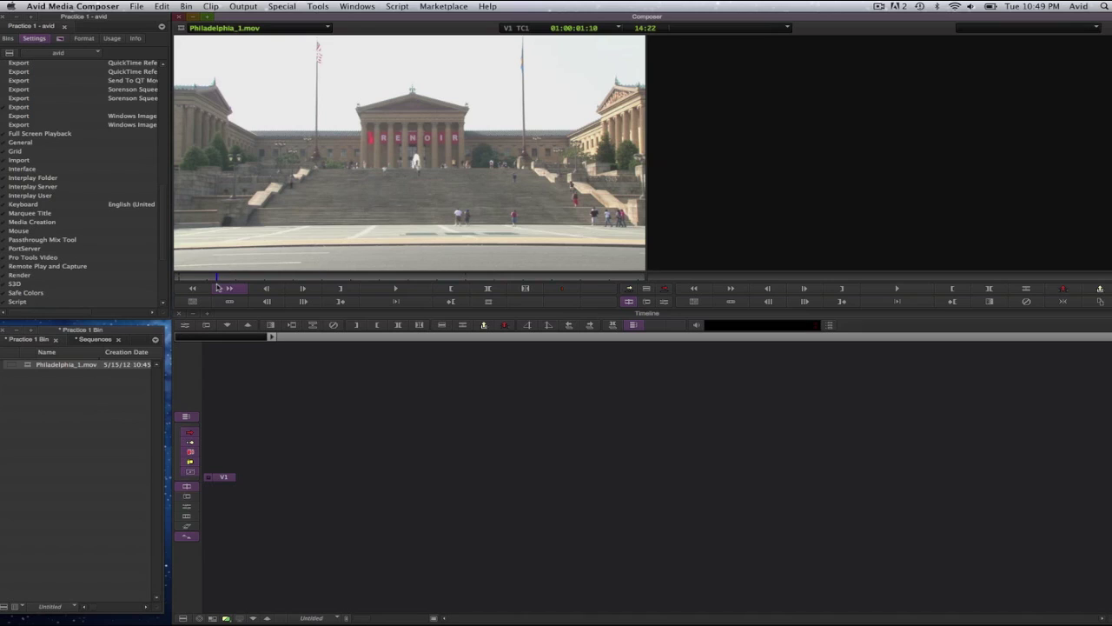
click(217, 287)
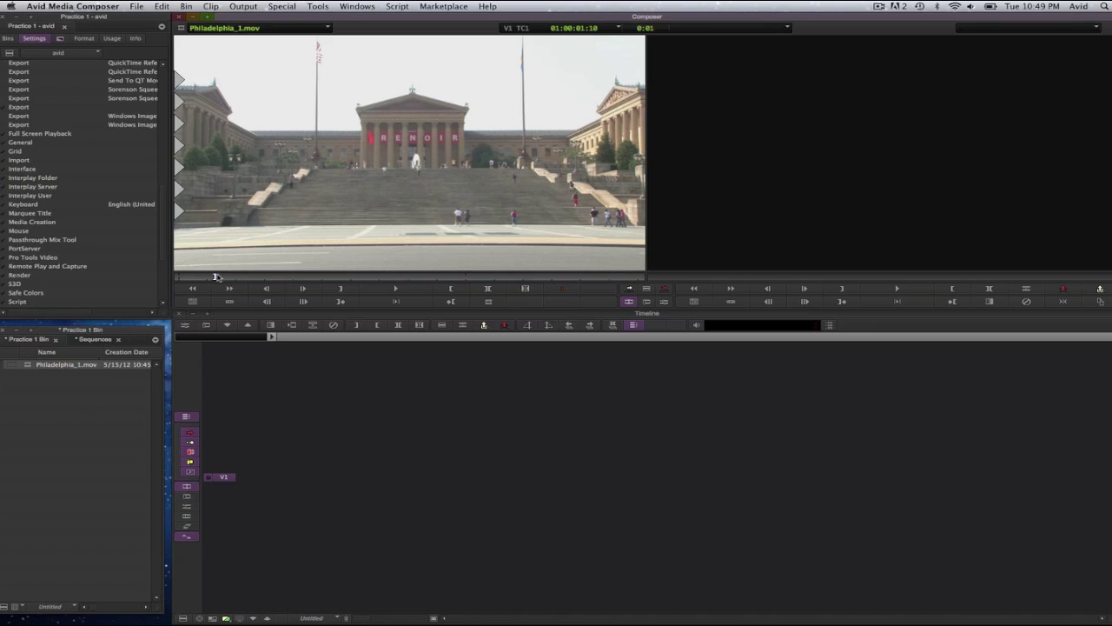
drag(219, 278, 333, 283)
key(o)
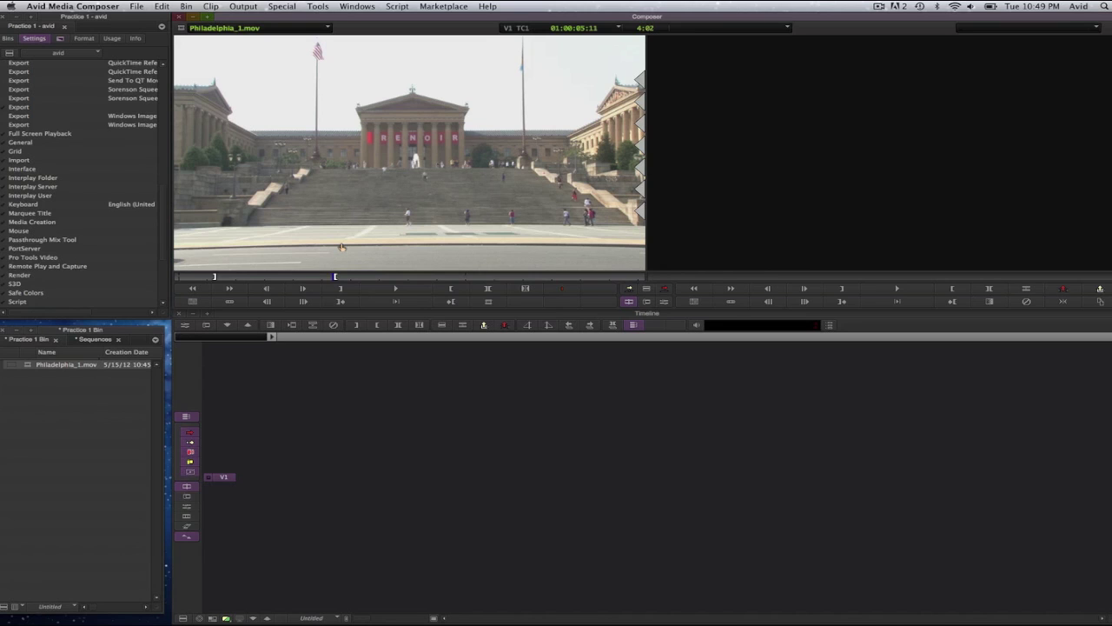
key(space)
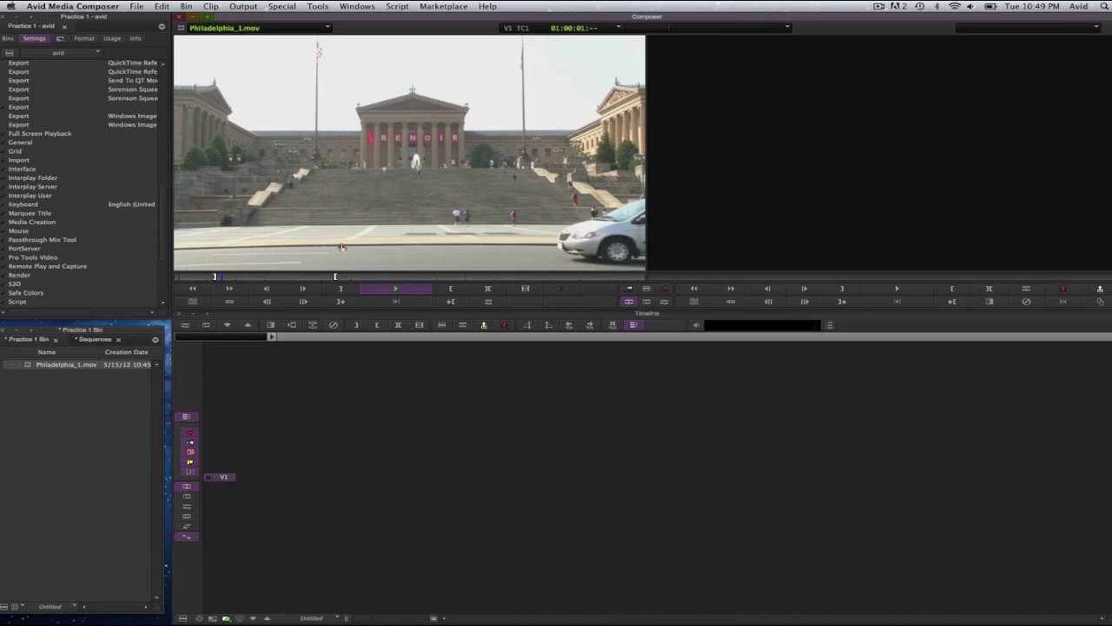
key(space)
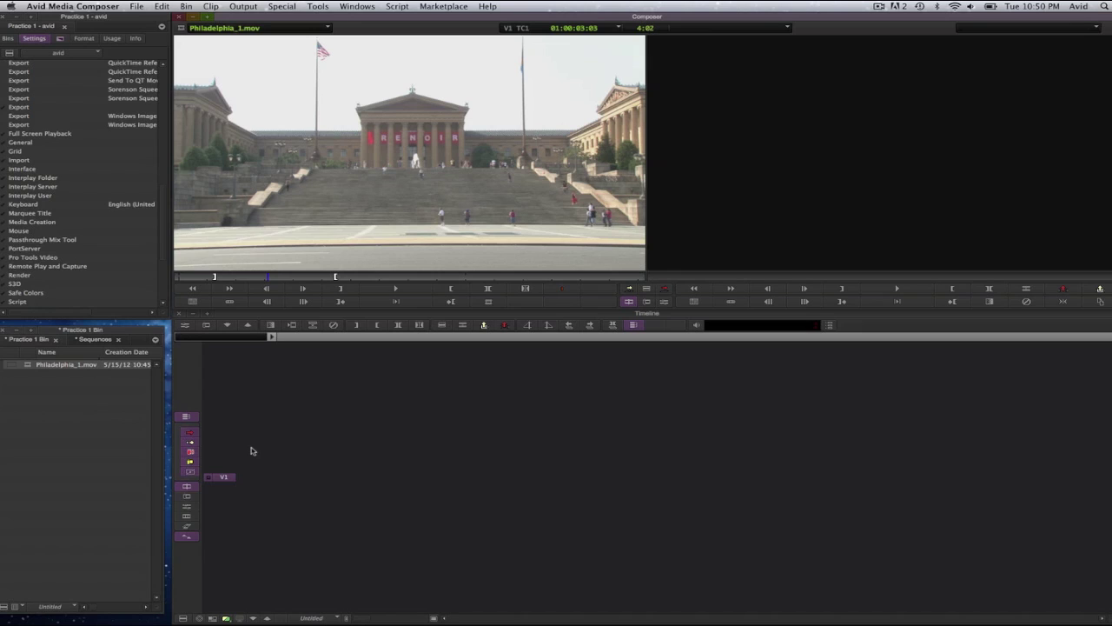
Step: Add a new untitled sequence to the empty Sequences bin
click(10, 40)
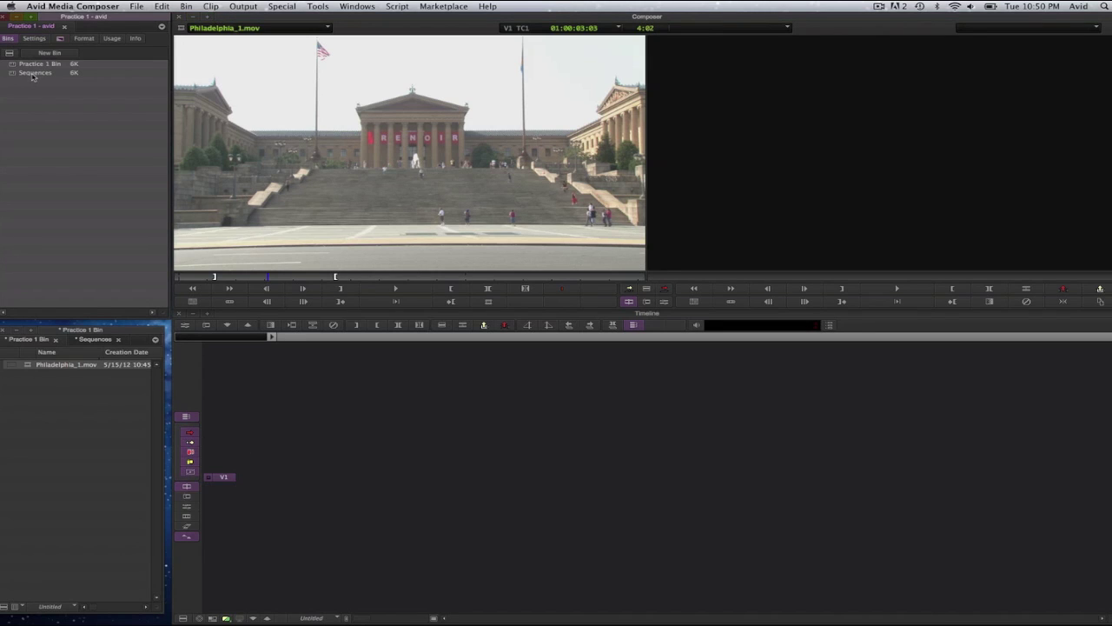
click(33, 74)
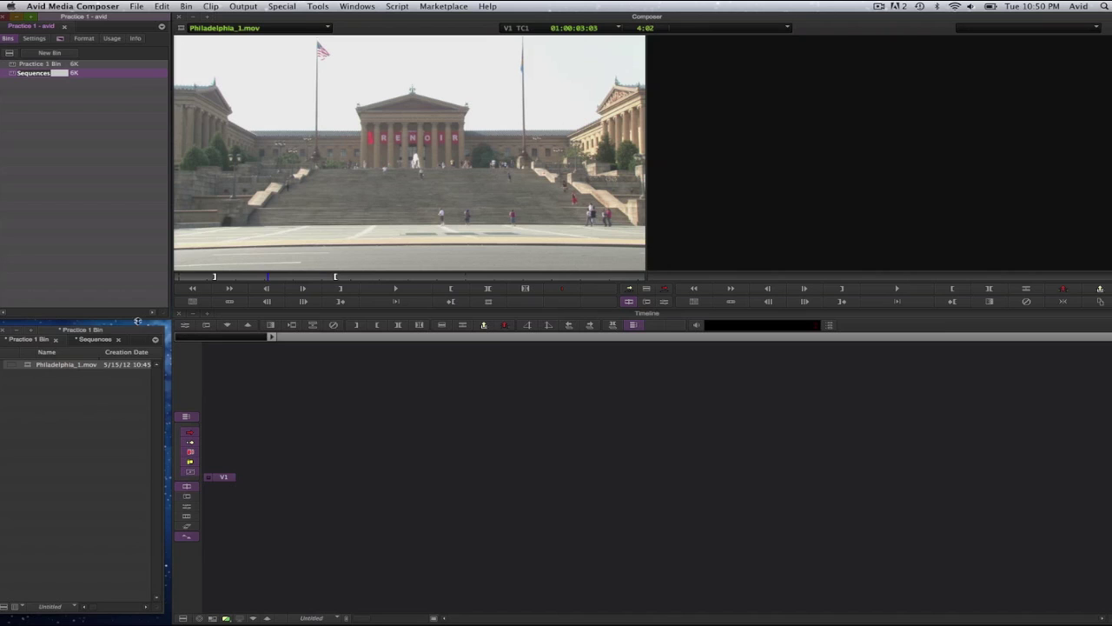
click(96, 341)
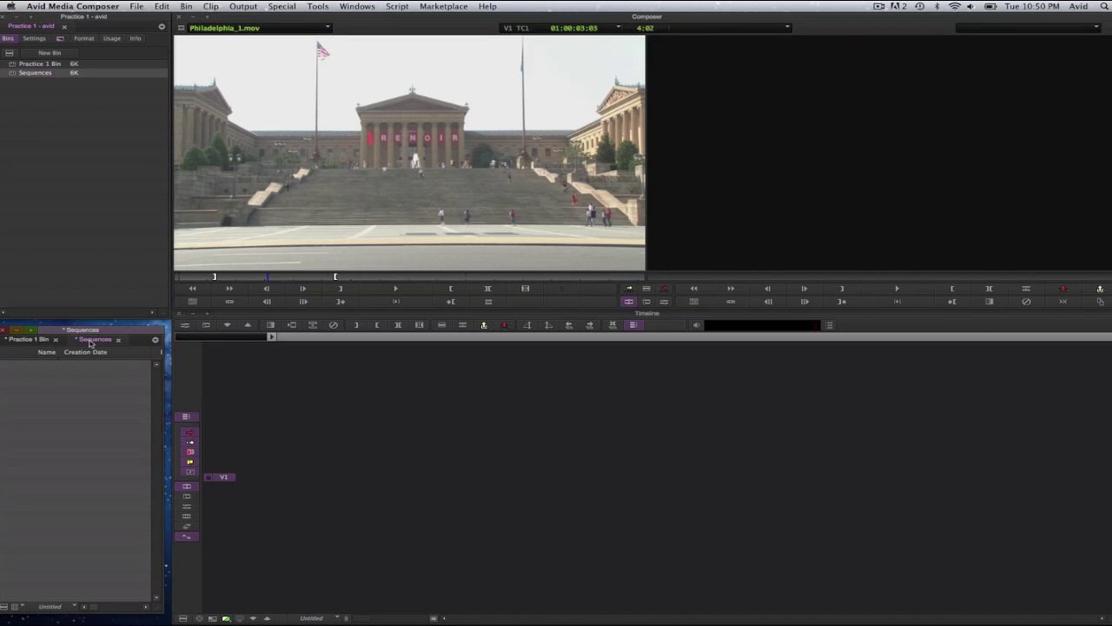
right_click(76, 406)
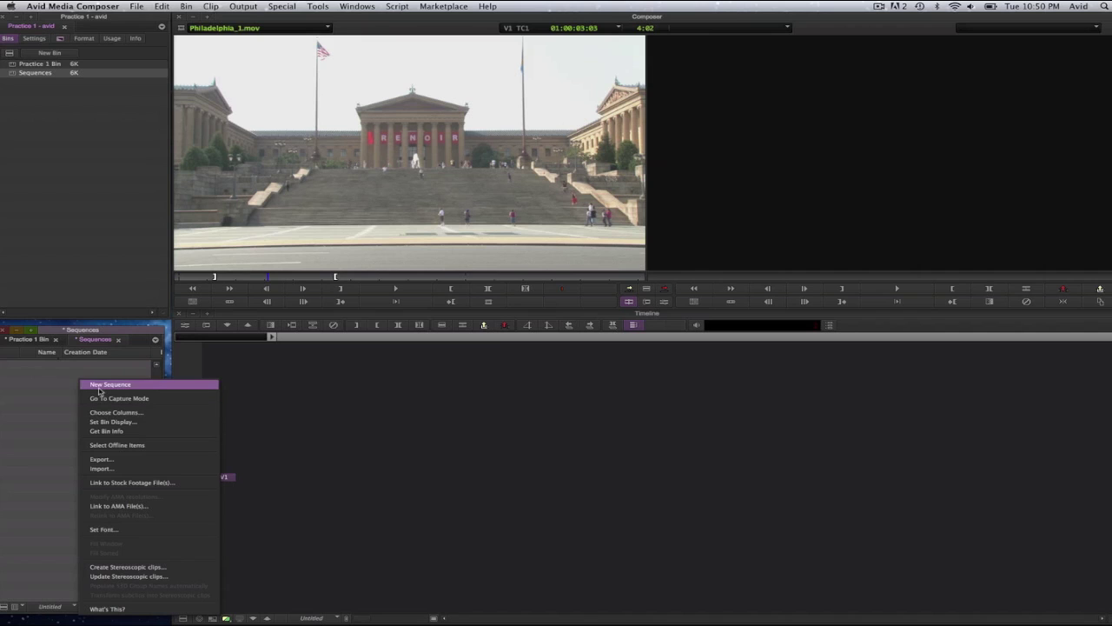
click(101, 388)
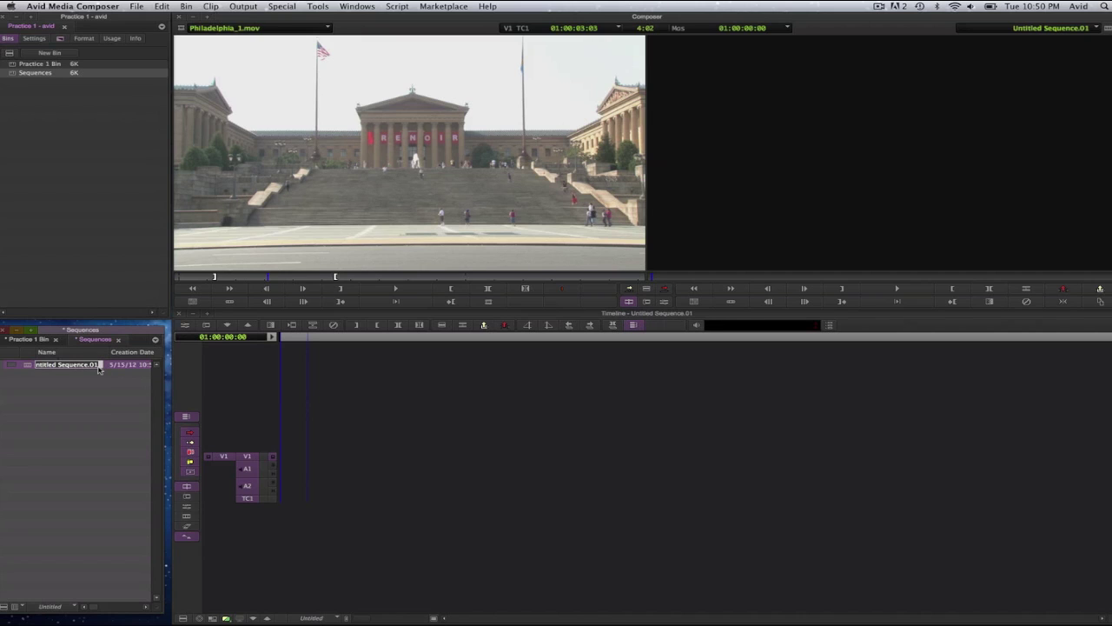
Step: Rename the new sequence 'Practice 1'
key(BackSpace)
text(Practice 1)
click(86, 388)
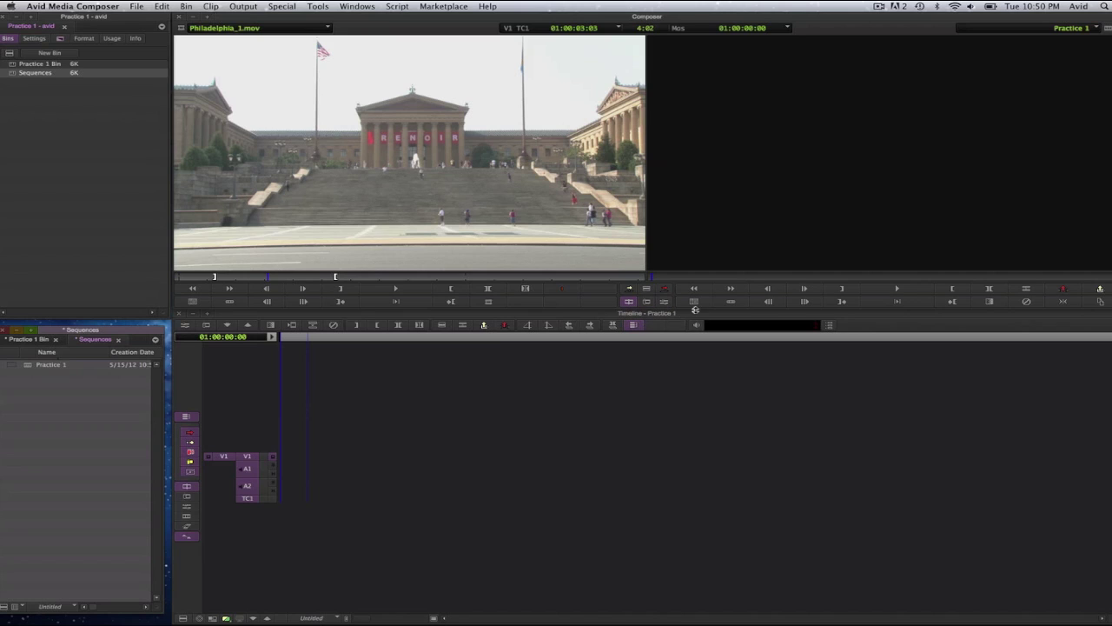
Step: Load Practice 1, try a drag edit and undo it, then splice the marked Philadelphia_1.mov section onto V1
double_click(27, 366)
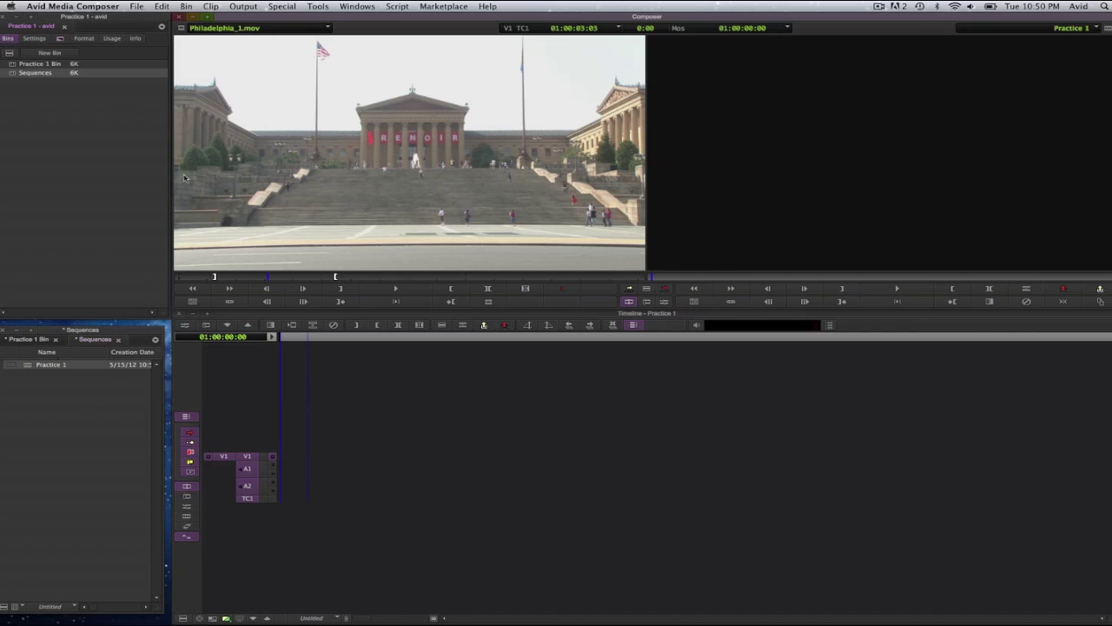
click(333, 194)
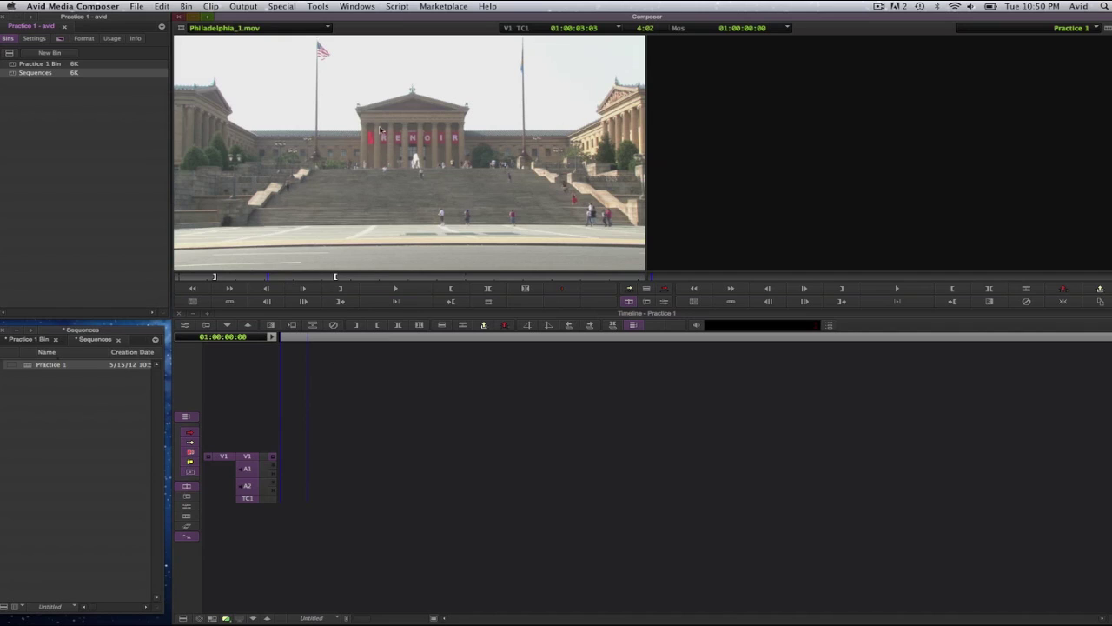
drag(407, 138, 291, 466)
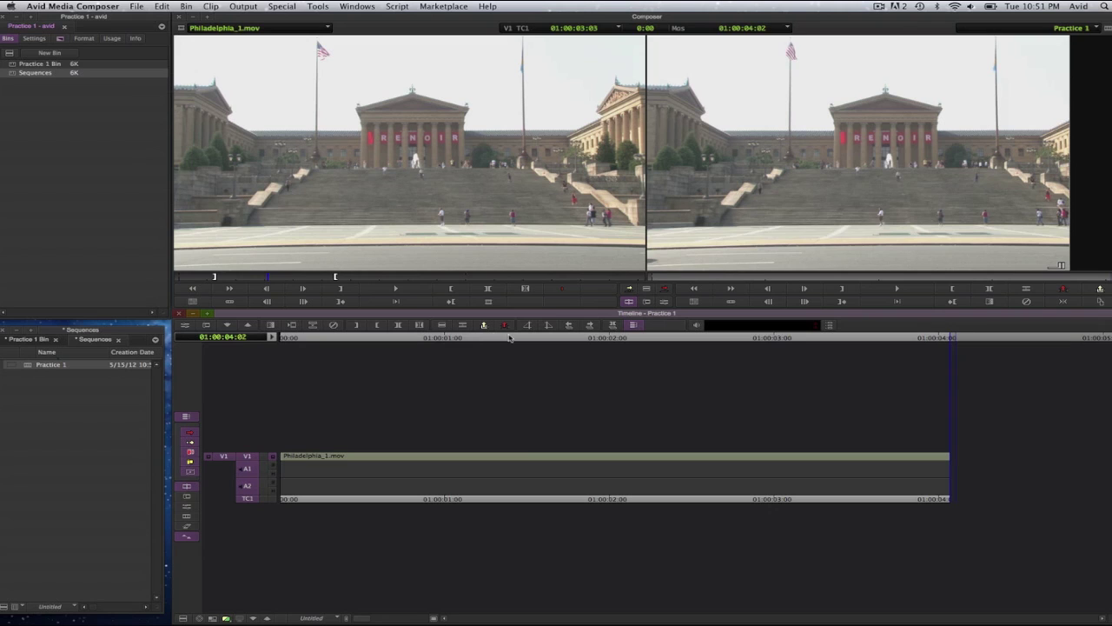
click(451, 339)
drag(416, 342, 518, 341)
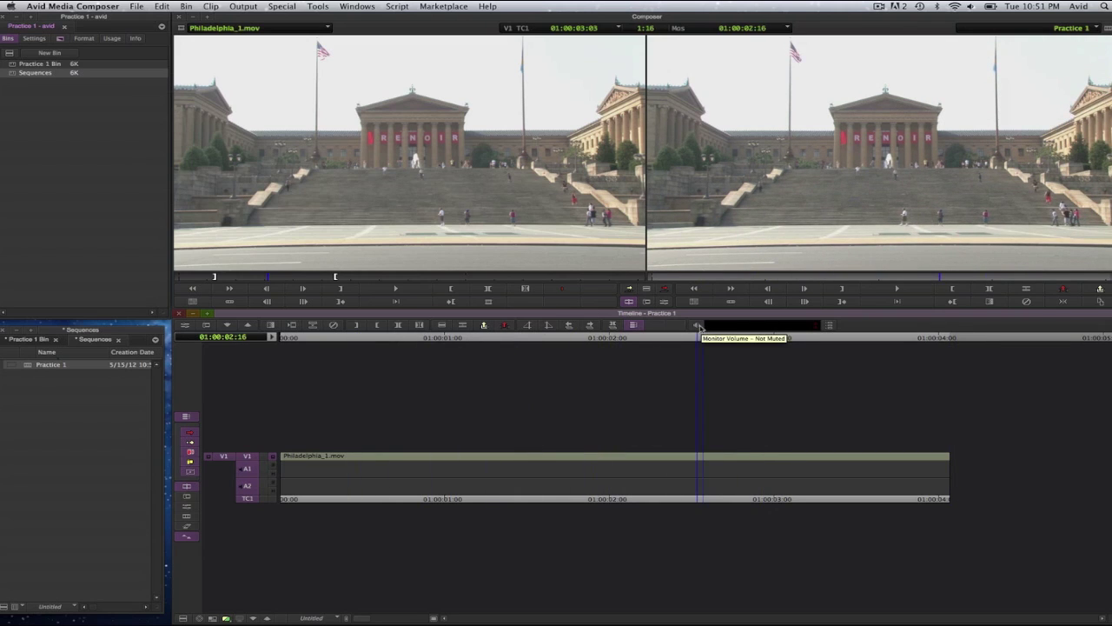
key(super+z)
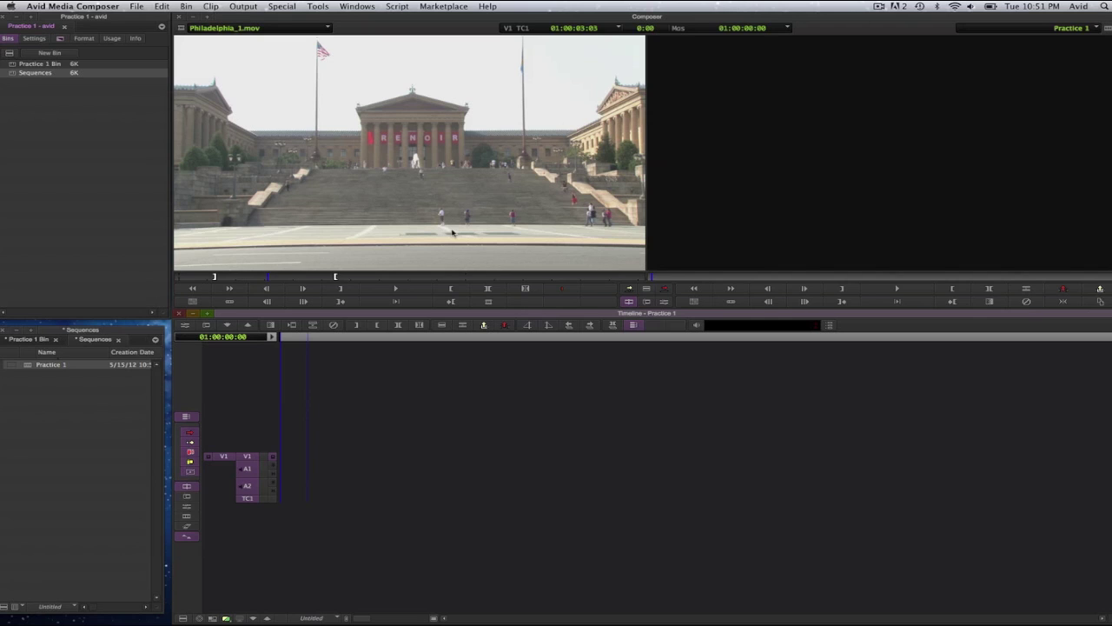
key(v)
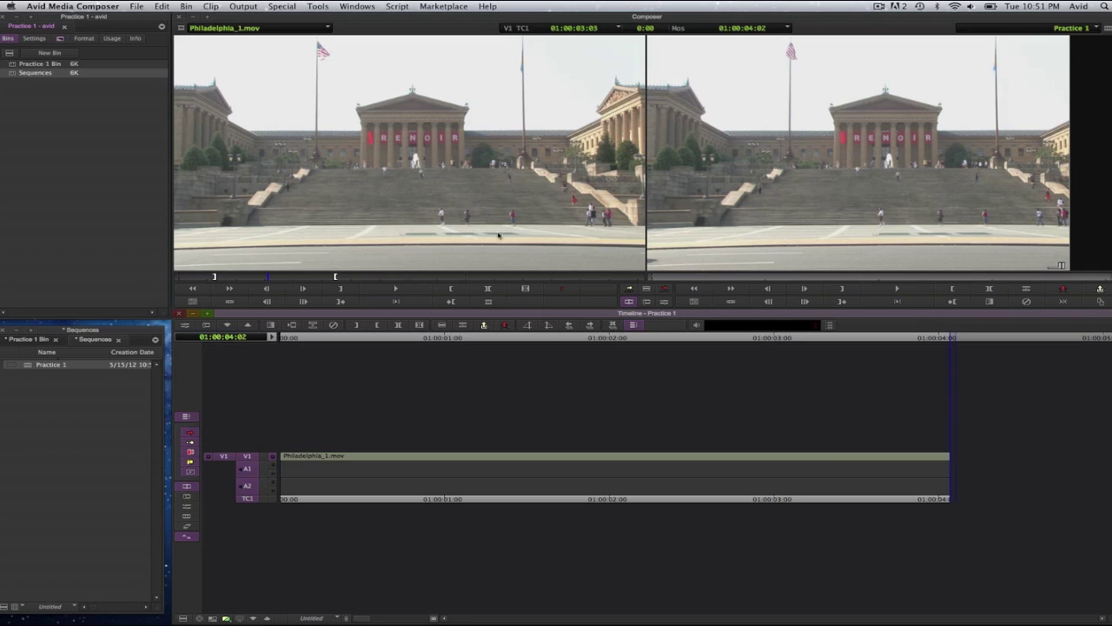
click(880, 341)
drag(879, 341, 310, 340)
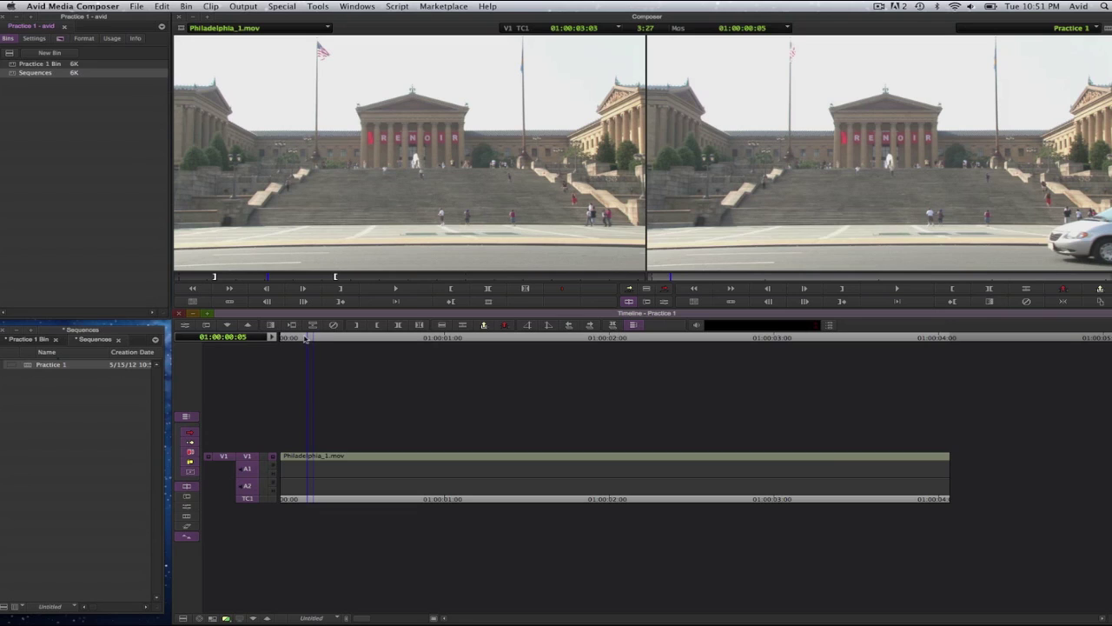
drag(310, 340, 268, 344)
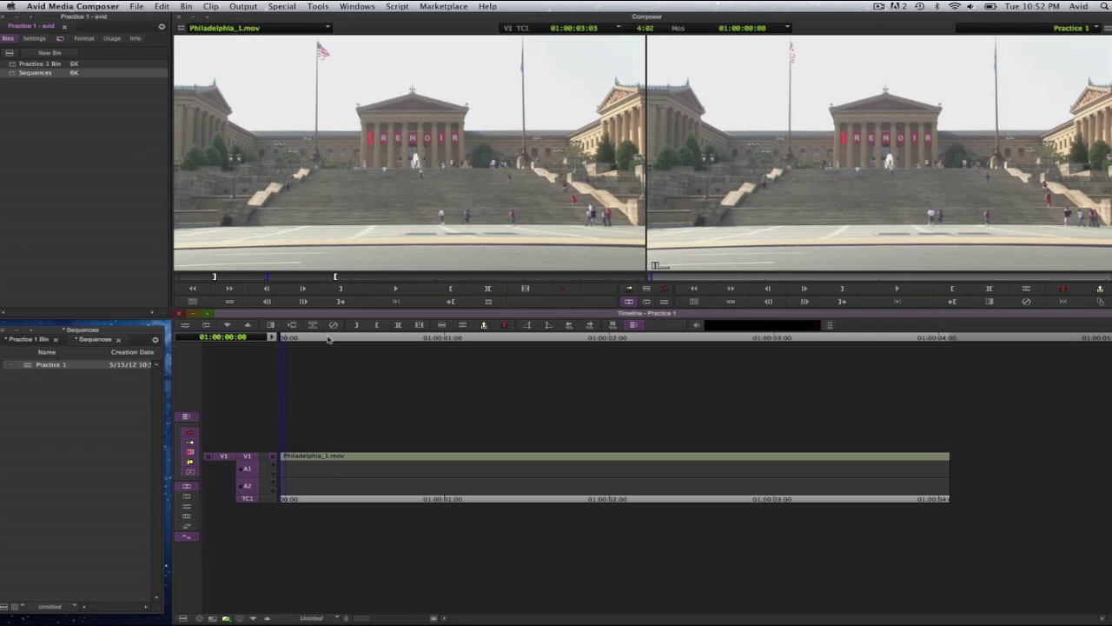
drag(329, 340, 956, 356)
click(80, 424)
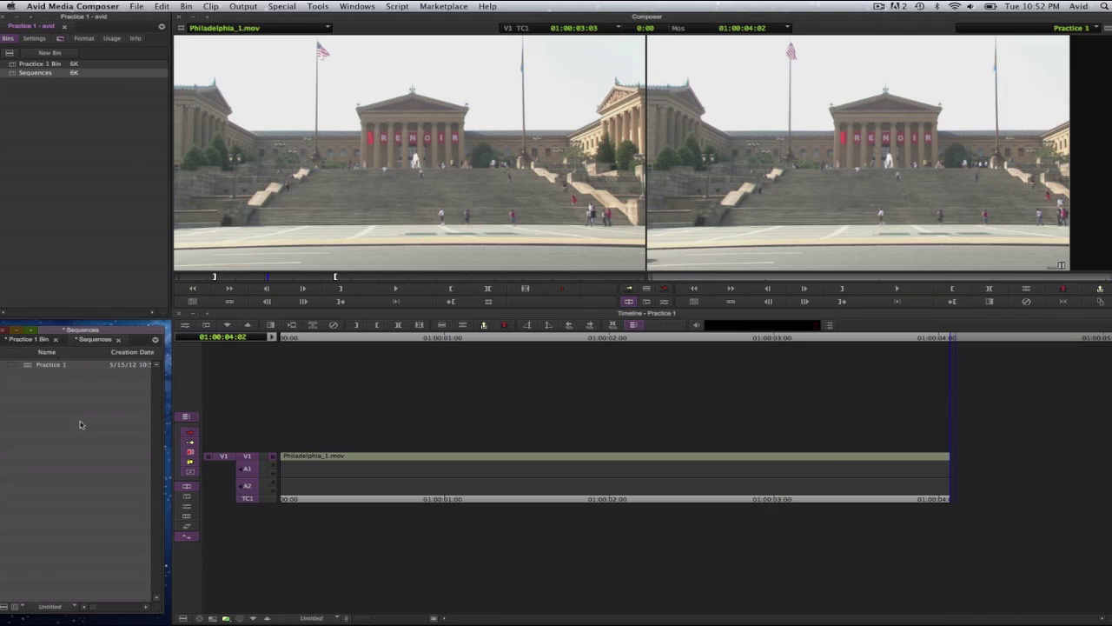
Step: Link Philadelphia_2.mov from the CS Intro clips folder via File > Link to AMA File(s)
click(136, 6)
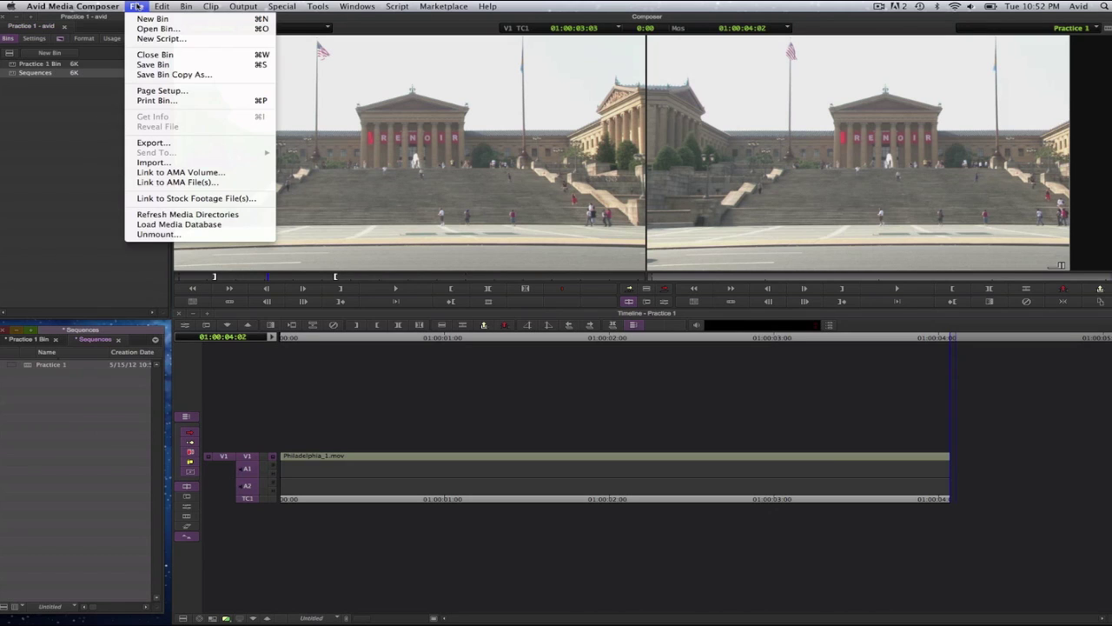
click(165, 183)
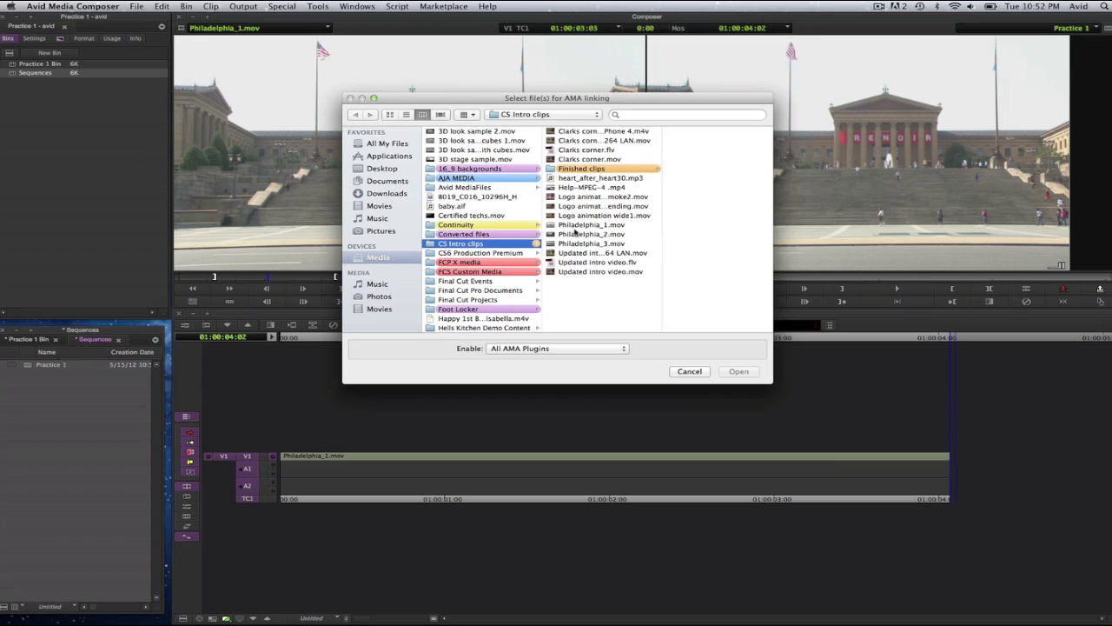
click(576, 234)
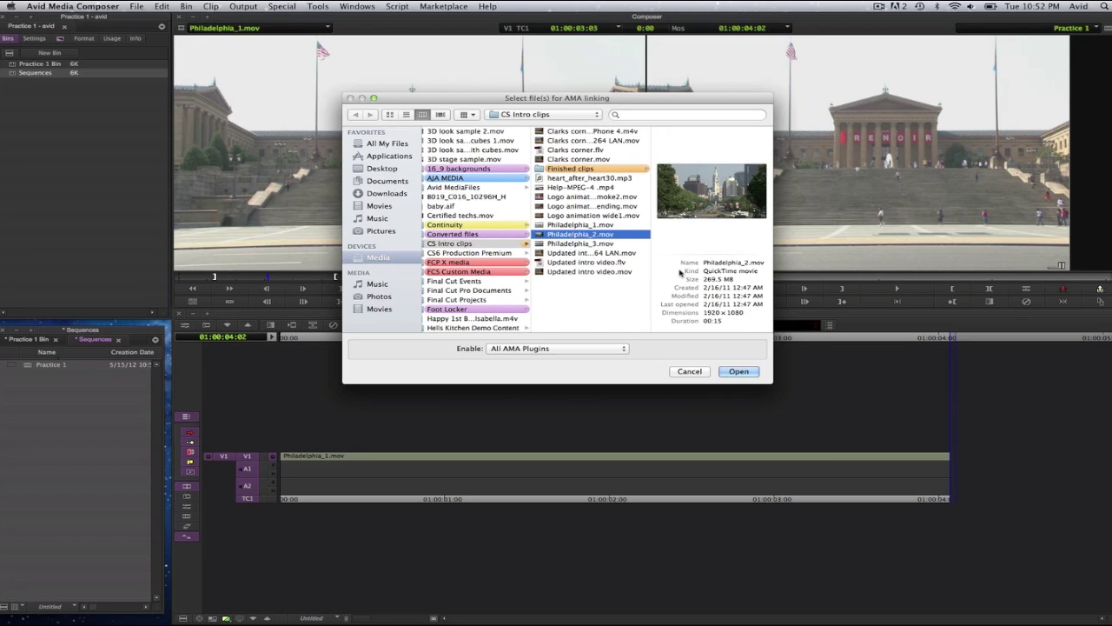
click(738, 371)
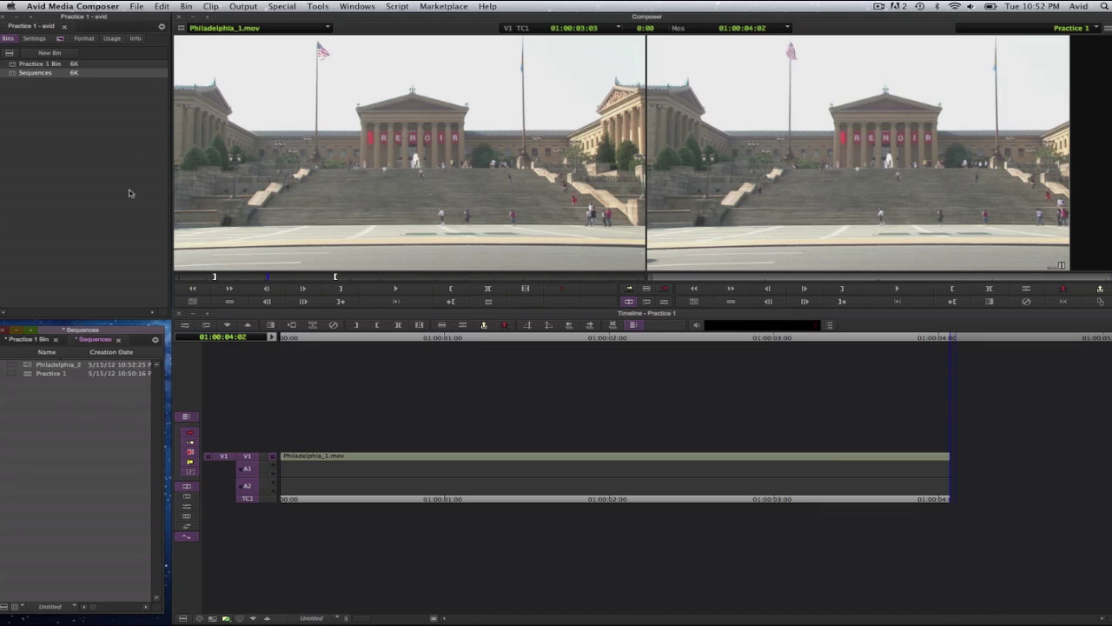
Step: Set the bin font to Helvetica CY at size 14 via Edit > Set Font
click(163, 7)
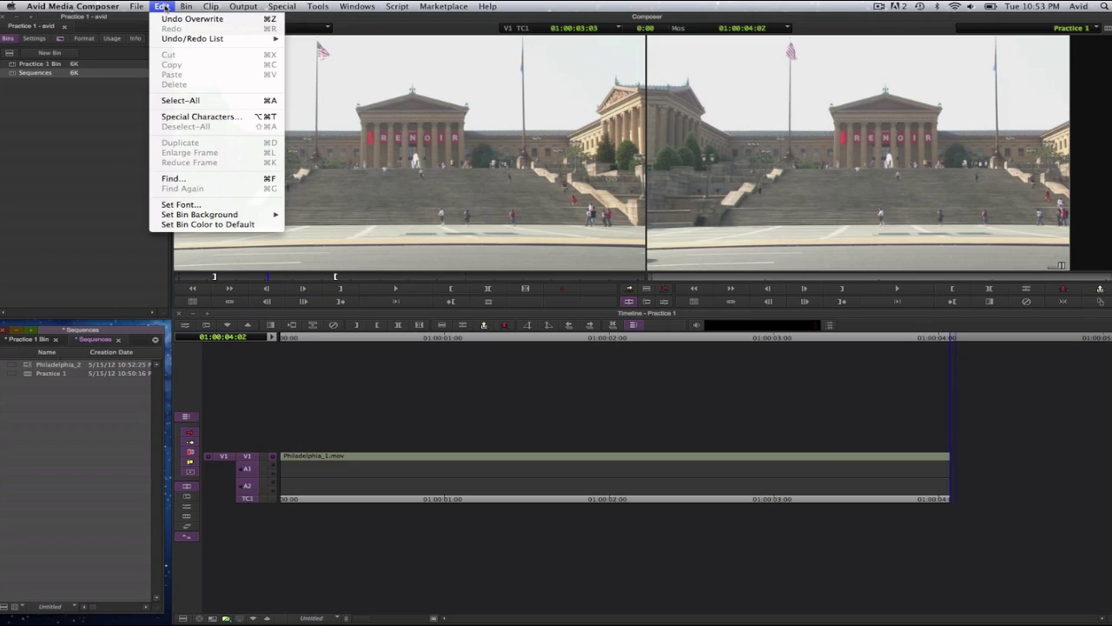
click(179, 205)
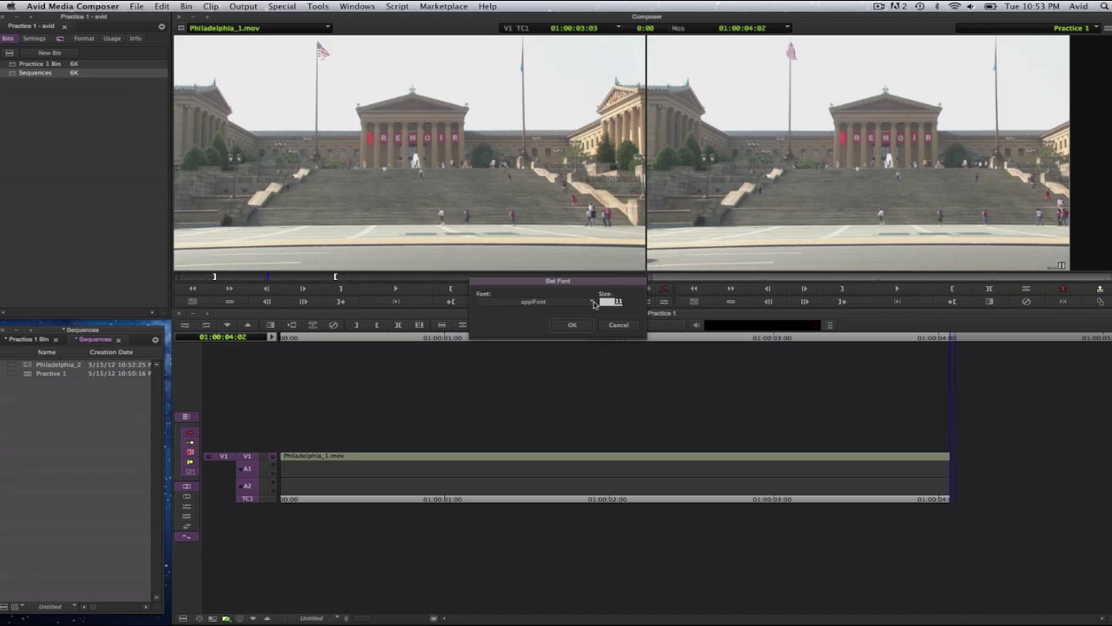
click(591, 303)
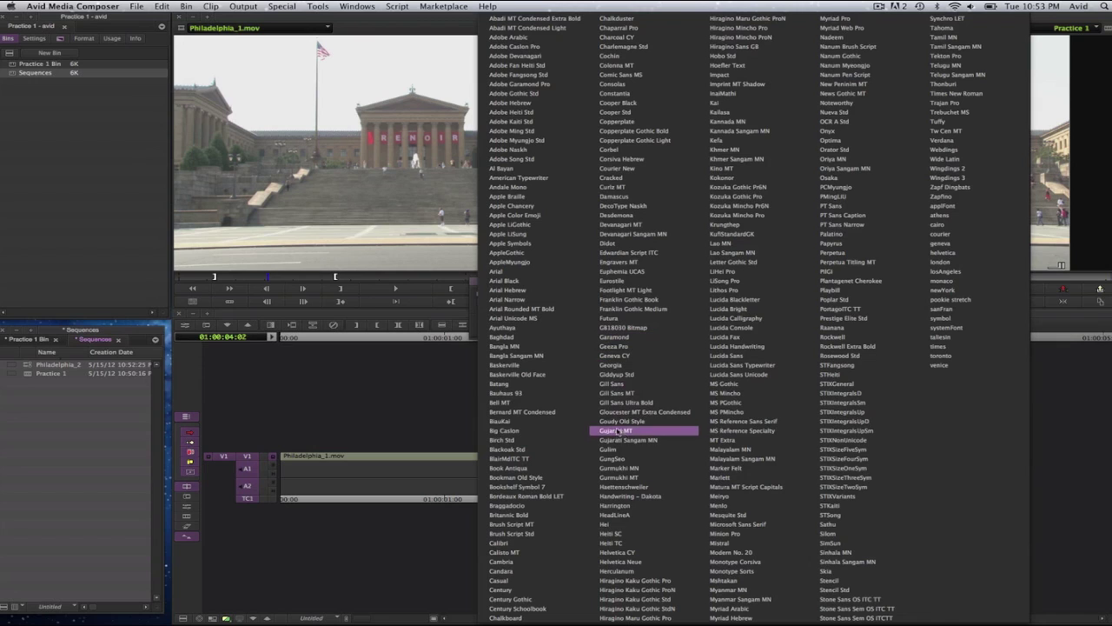
click(636, 552)
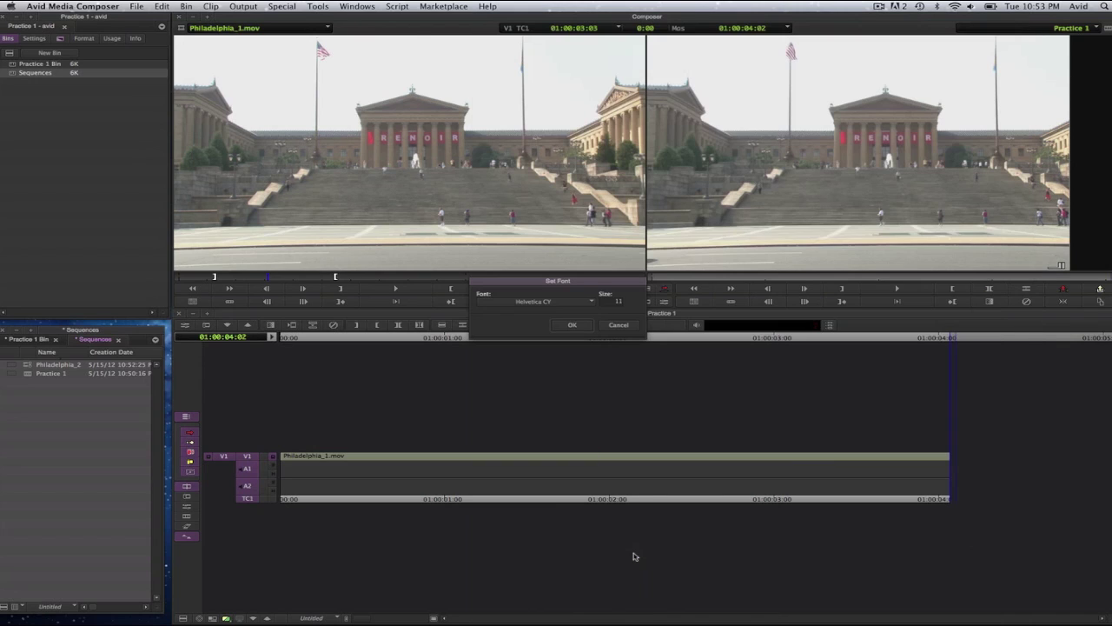
double_click(614, 302)
text(14)
click(571, 324)
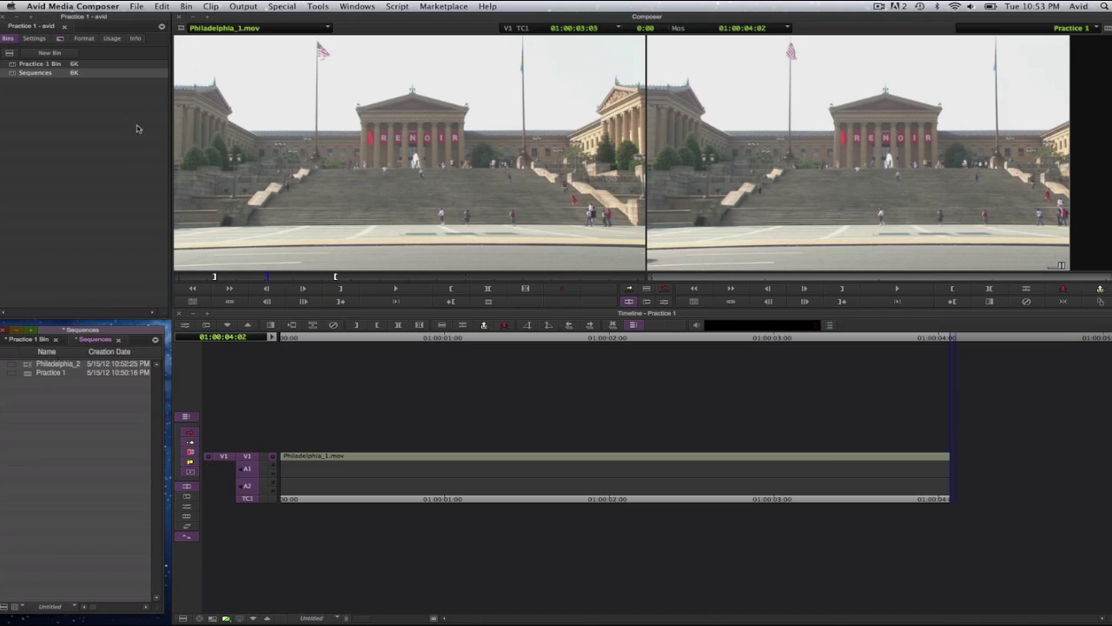
Step: Change the bin font to Arial, keeping size 14
click(163, 7)
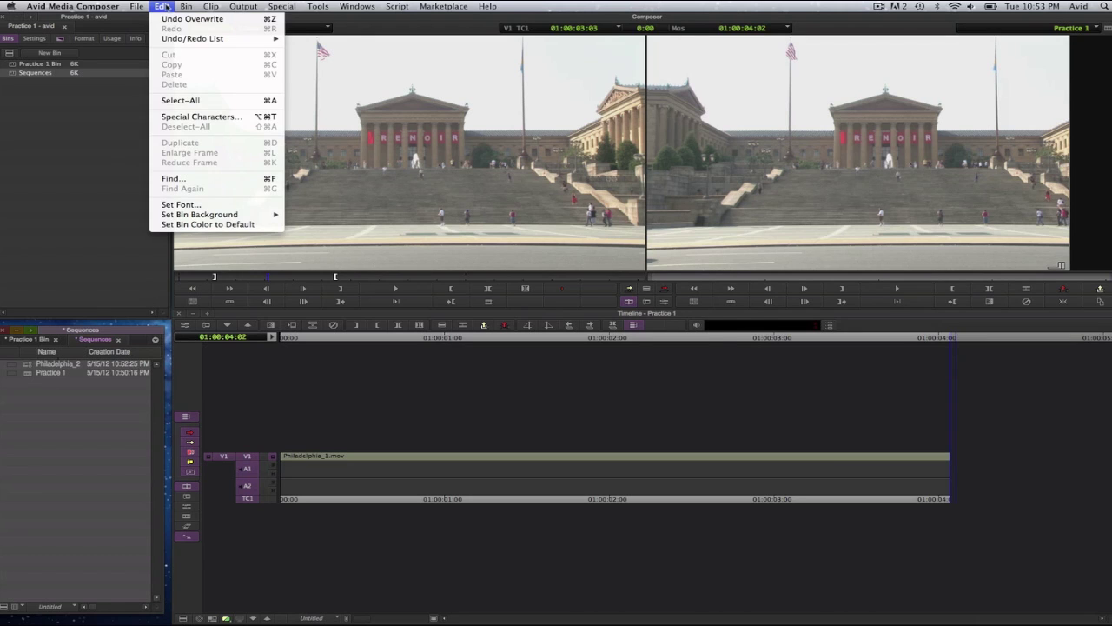
click(180, 206)
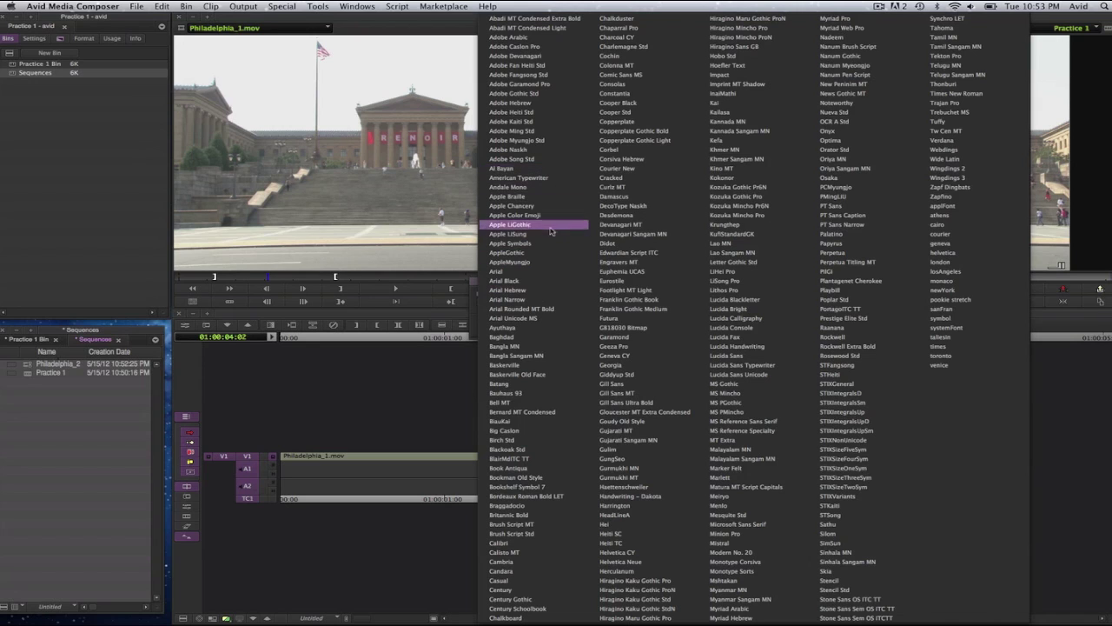
click(541, 272)
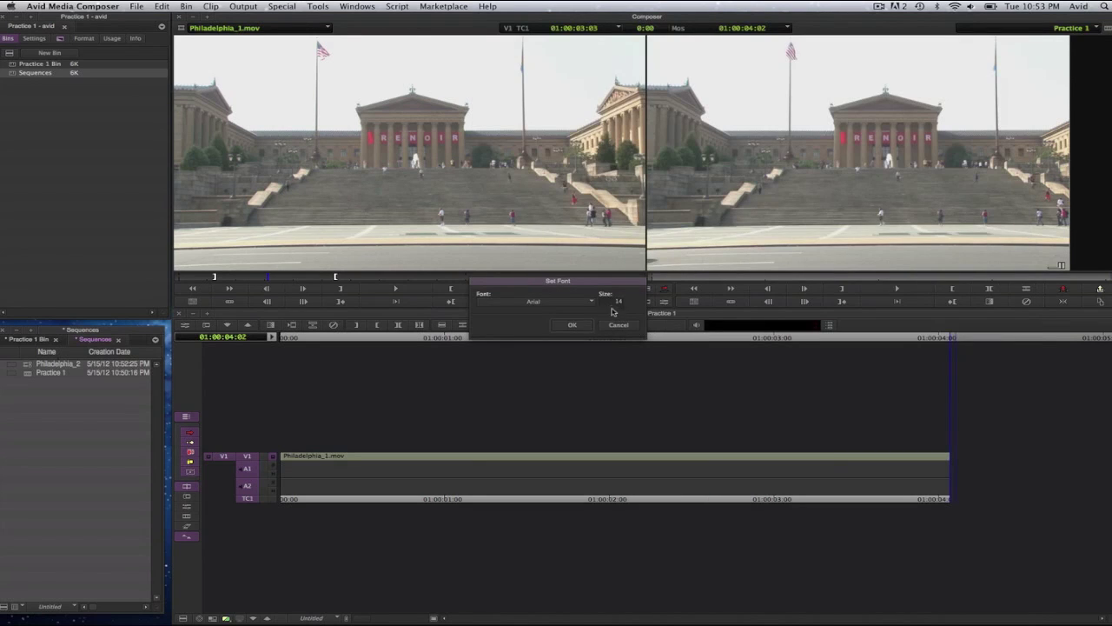
click(577, 326)
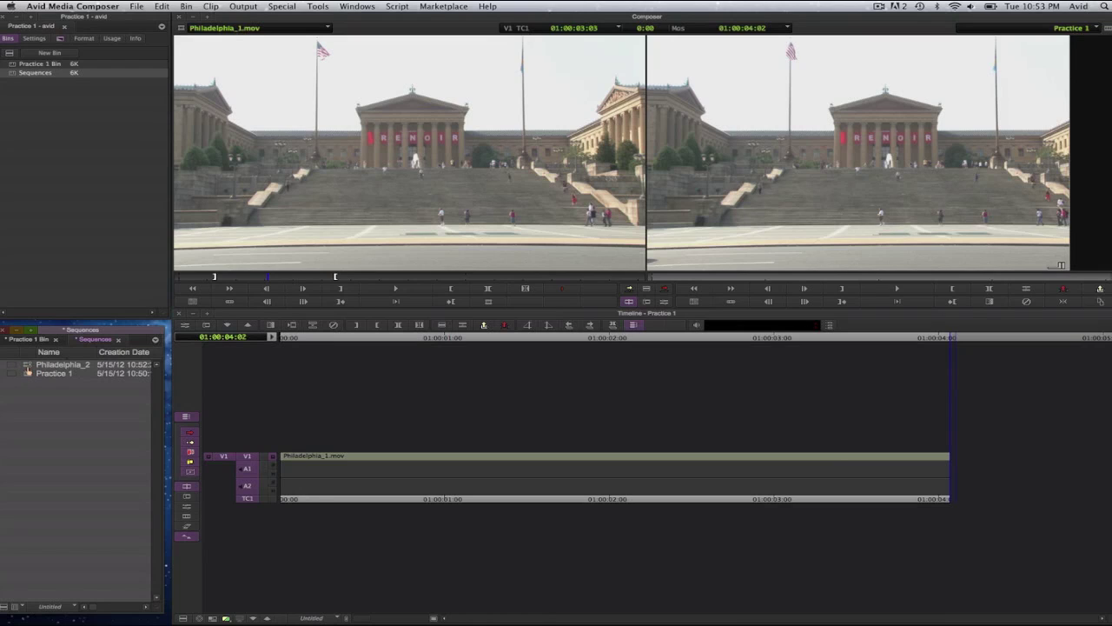
Step: Load Philadelphia_2 from the Sequences bin into the Source monitor and play it
click(27, 369)
double_click(27, 367)
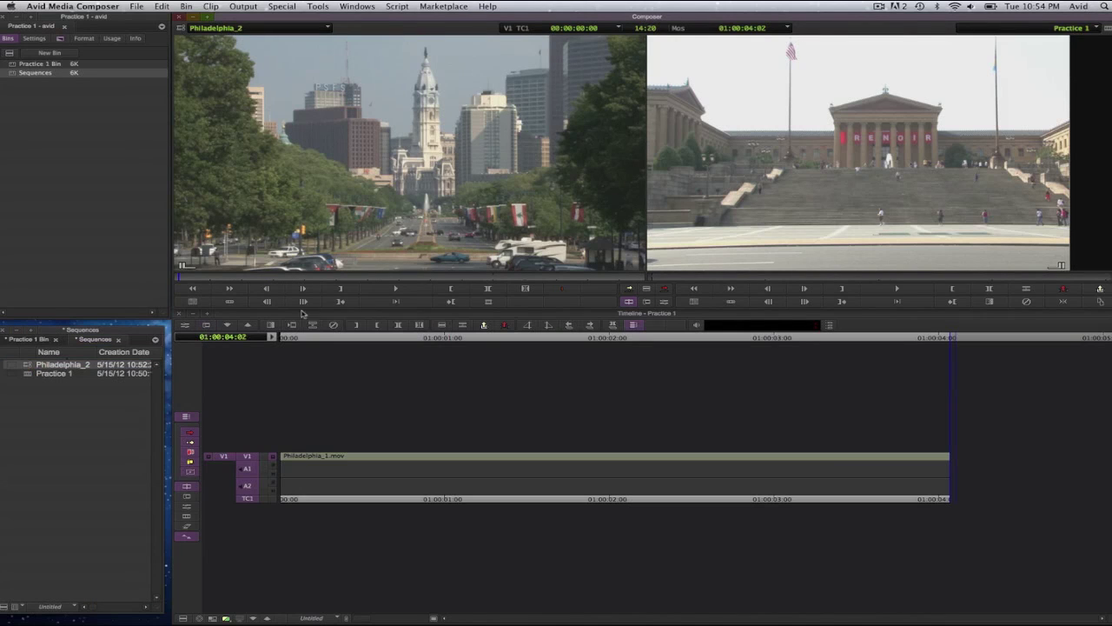
click(393, 290)
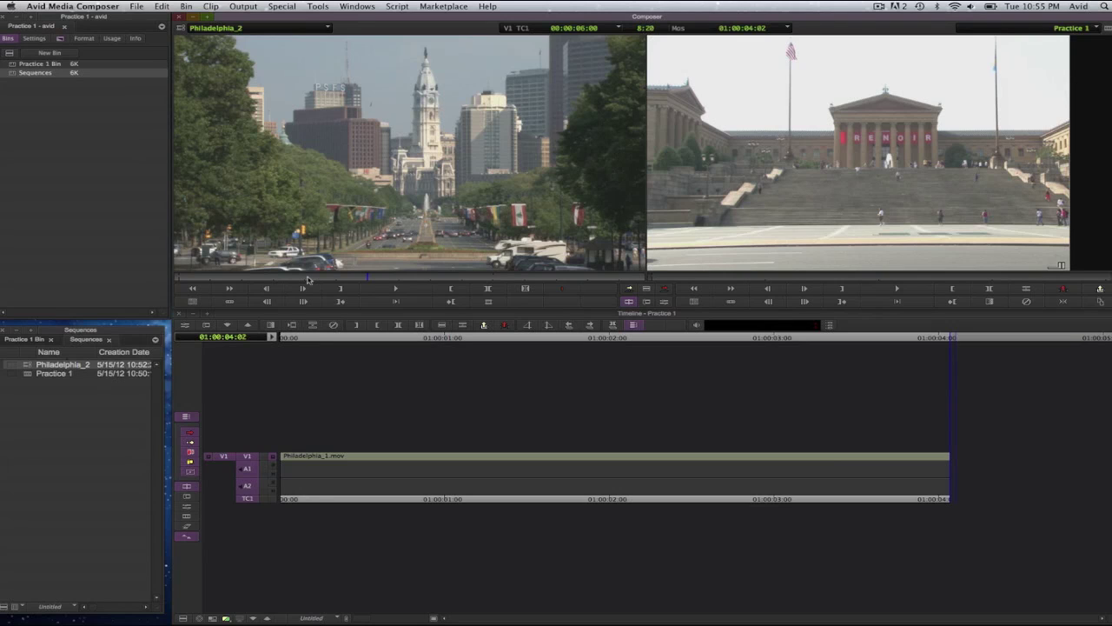
Step: Mark Philadelphia_2 from 00:00:04:00 to 00:00:08:23, a 4:24 duration
click(306, 277)
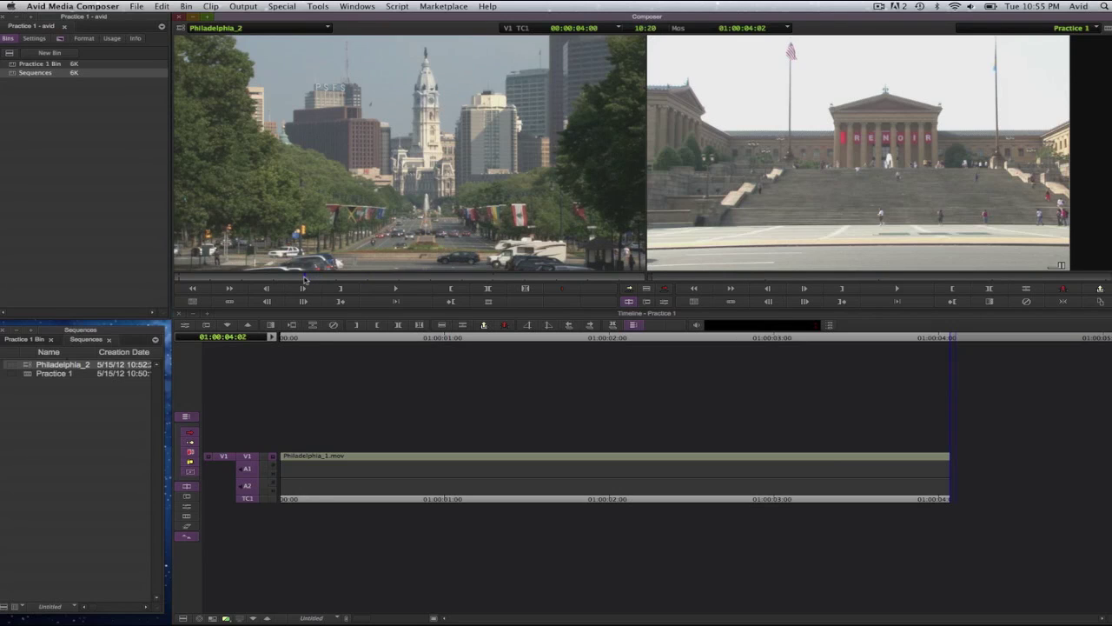
key(i)
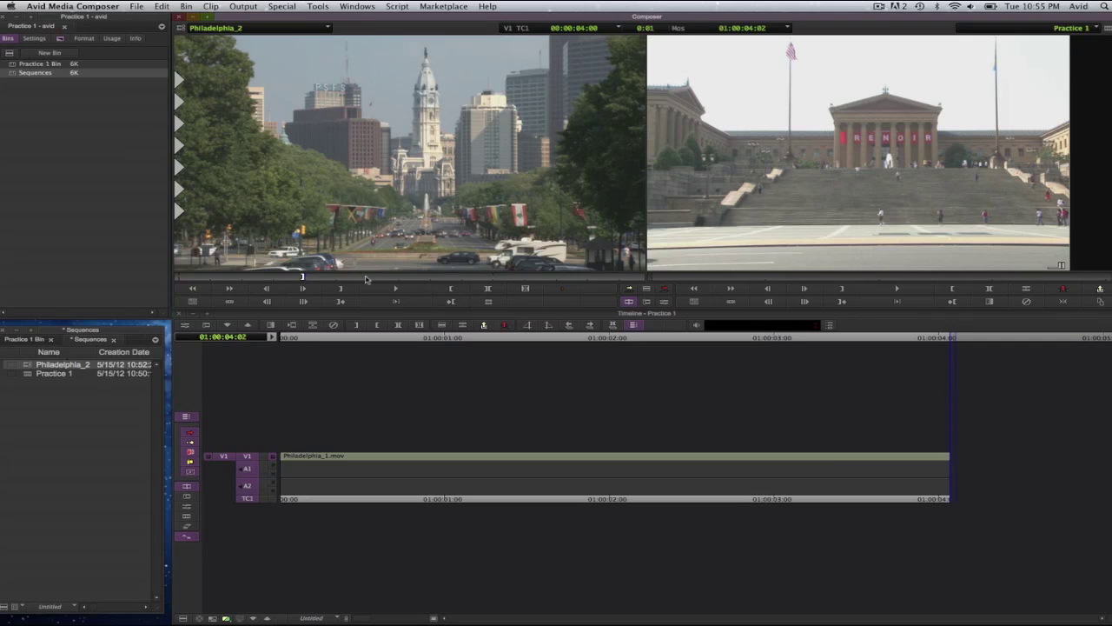
click(453, 277)
key(o)
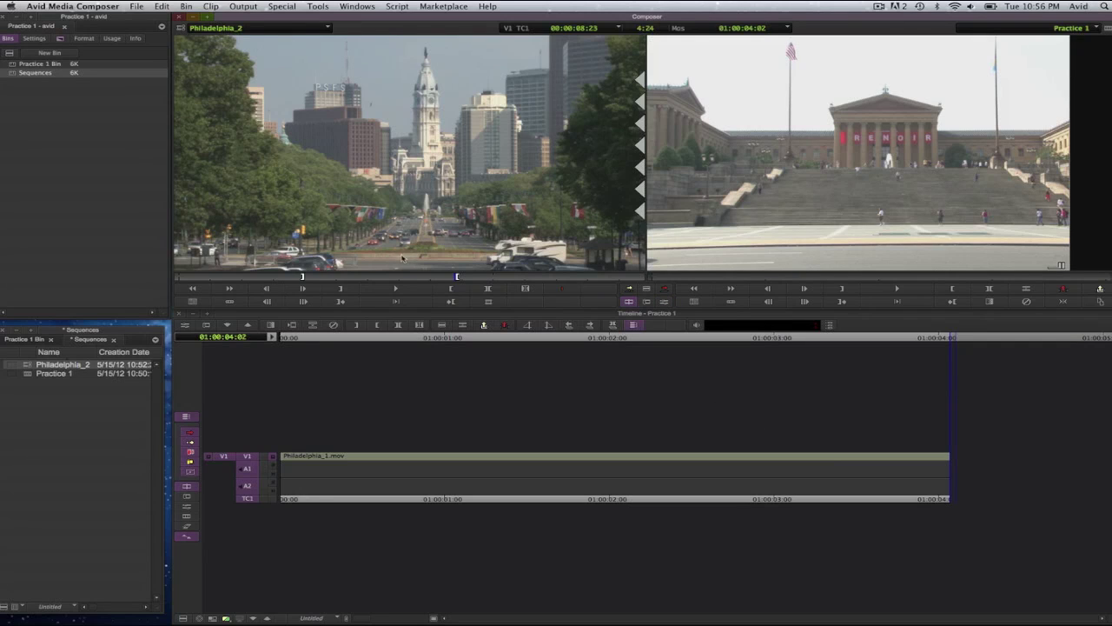
key(v)
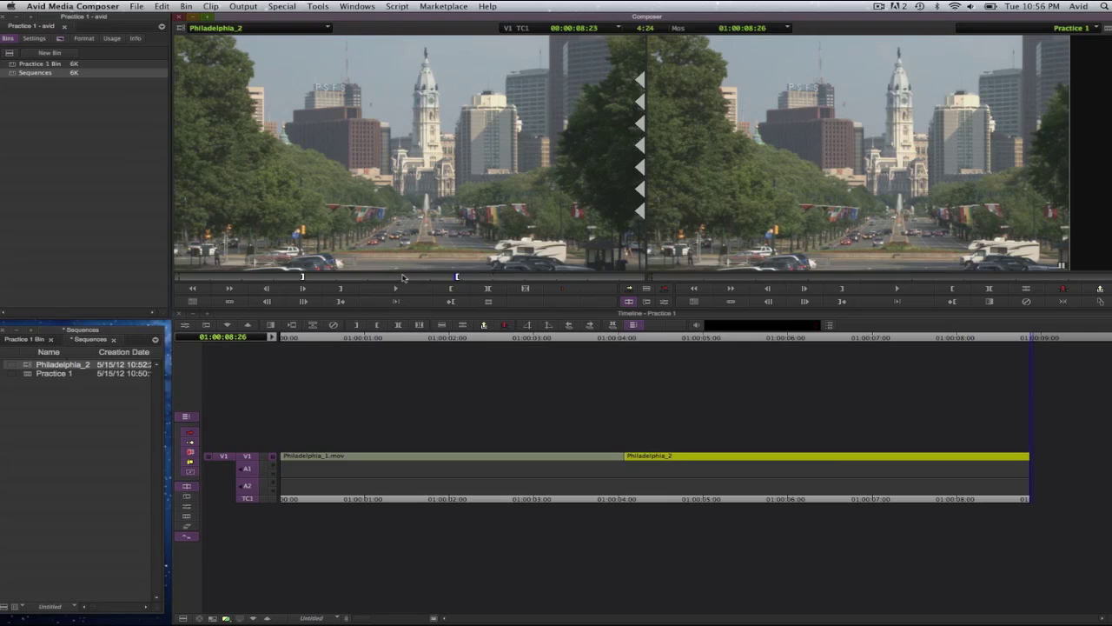
drag(735, 339, 762, 345)
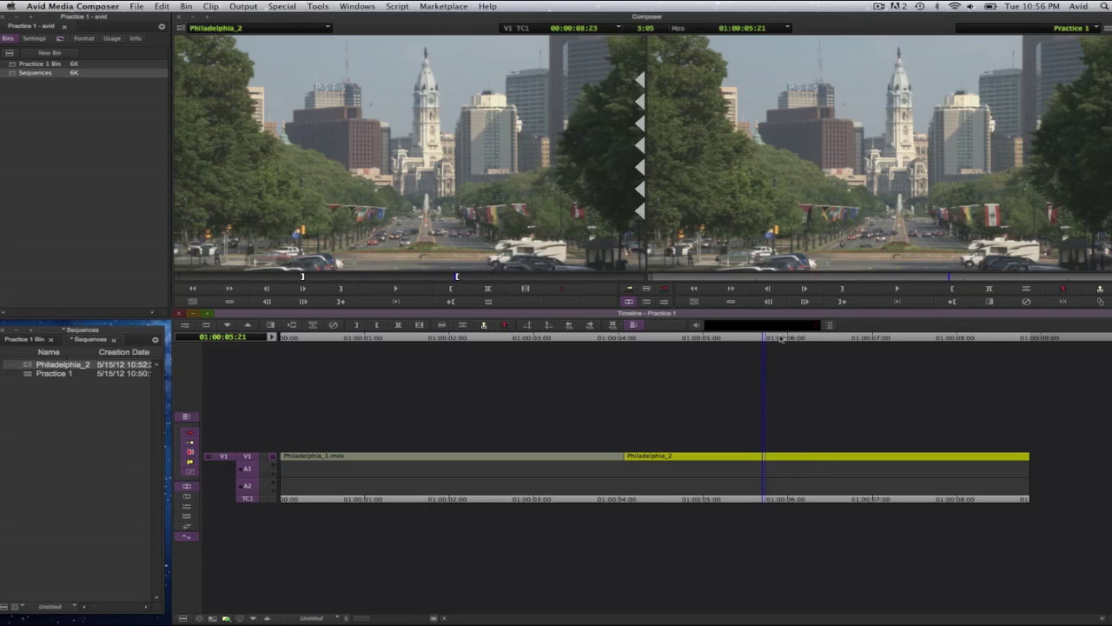
drag(779, 339, 566, 371)
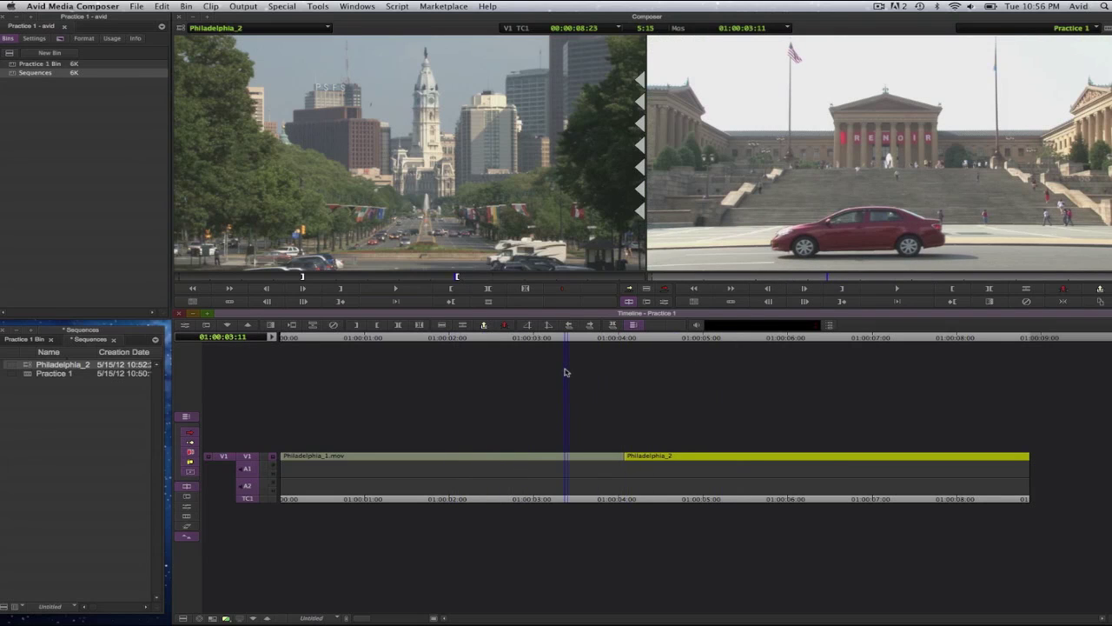
key(space)
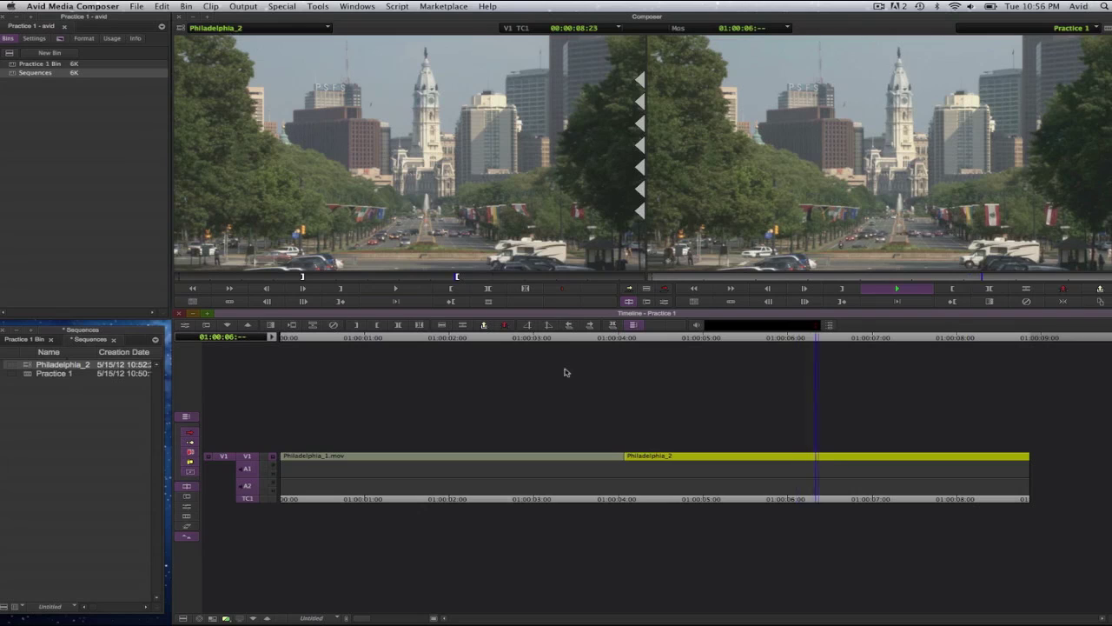
key(space)
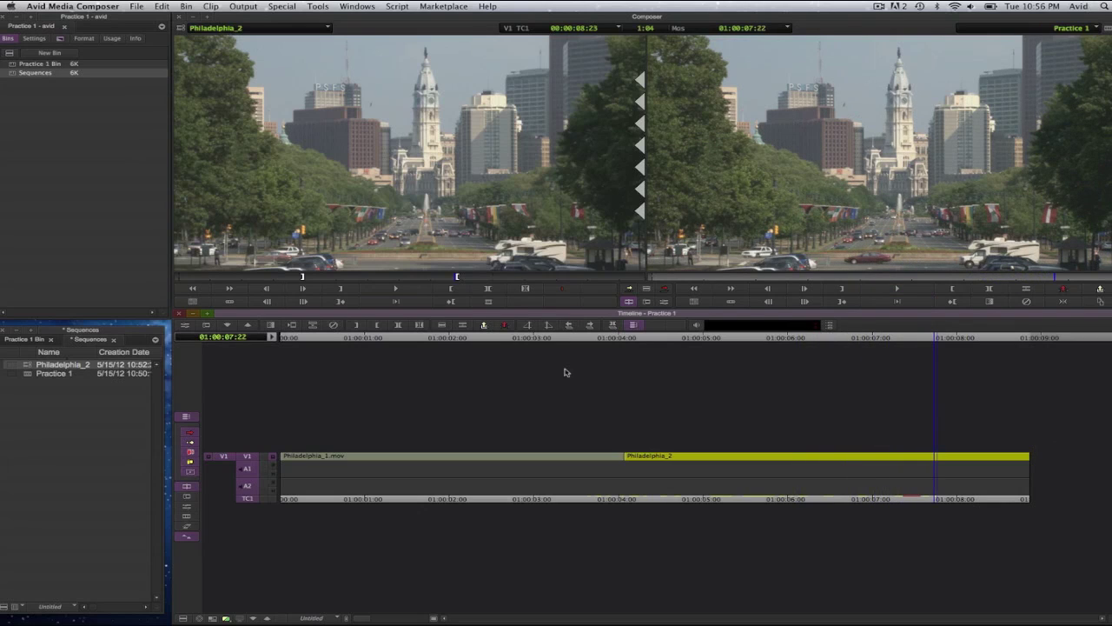
key(j)
key(j)
key(j)
click(552, 374)
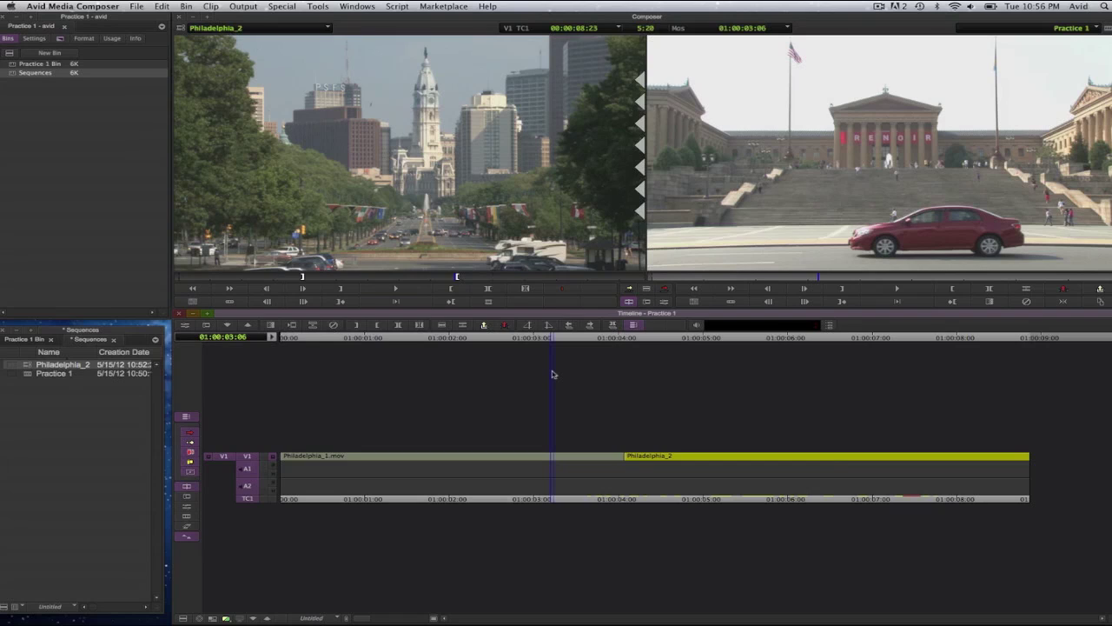